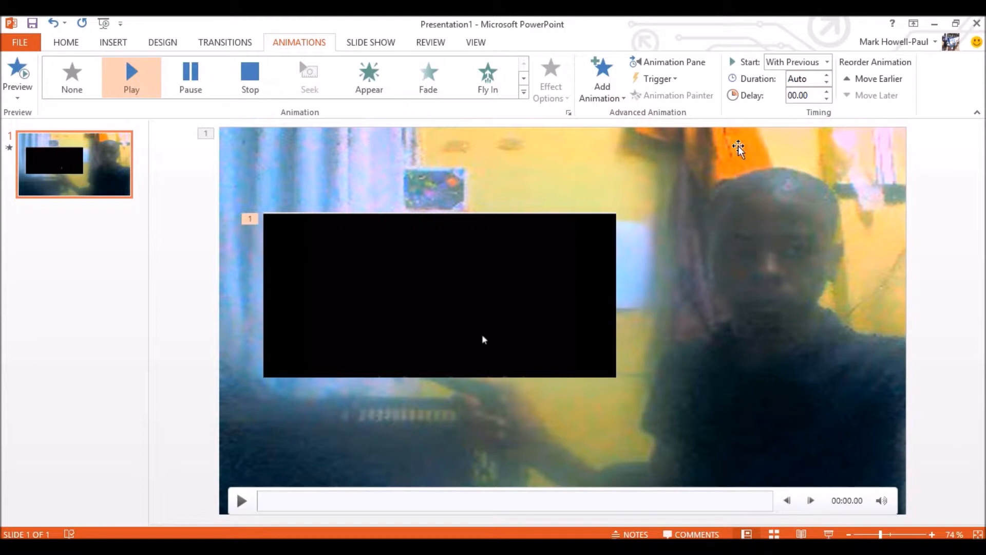
# - Display the Animation Pane, then shrink the black muzzle-flash clip and place it beside the tip of the gun
pyautogui.click(678, 62)
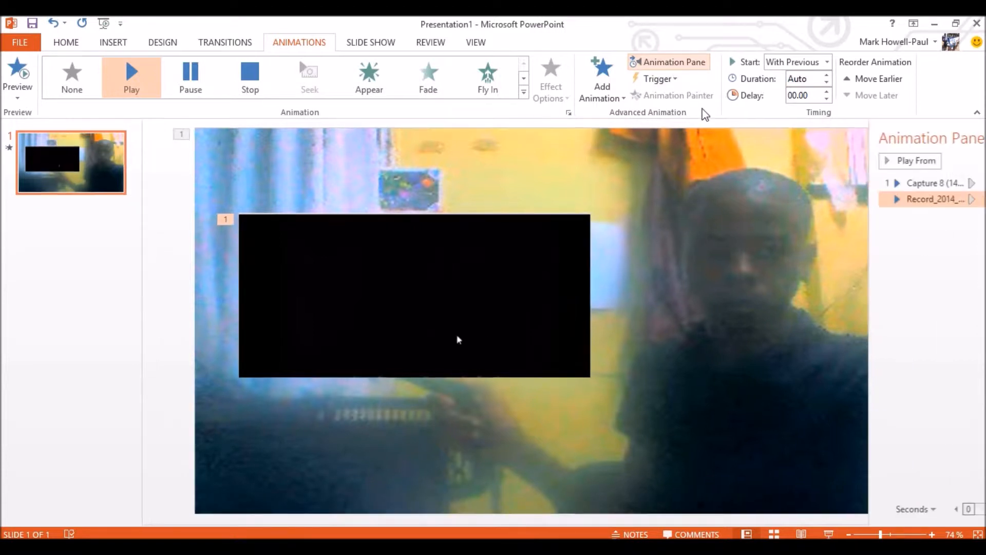
pyautogui.click(403, 291)
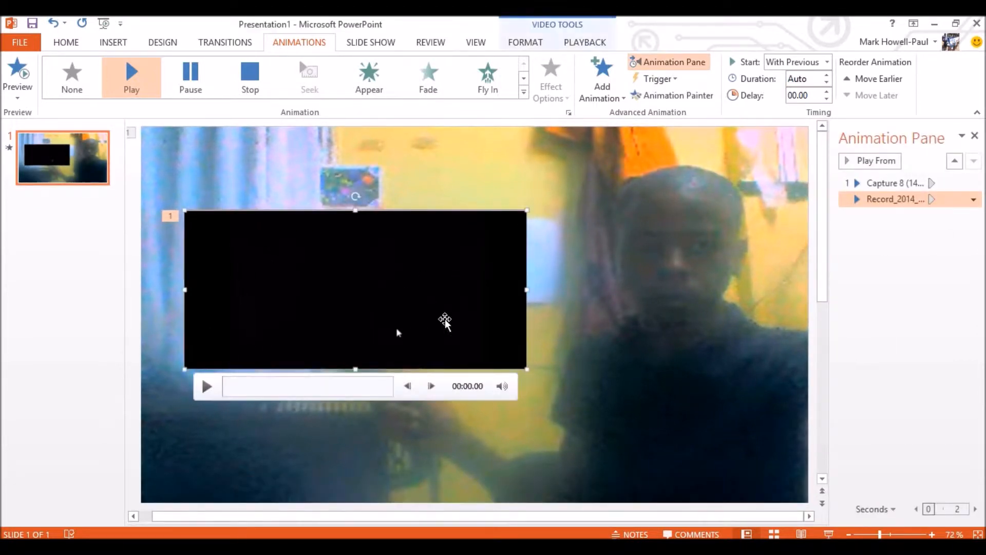
pyautogui.moveTo(526, 368); pyautogui.dragTo(372, 268)
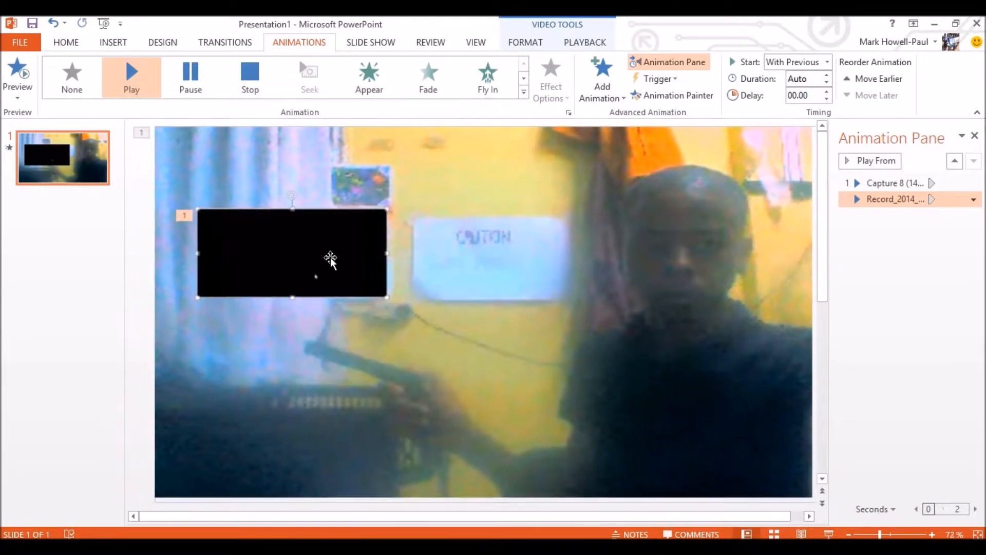
pyautogui.moveTo(308, 291); pyautogui.dragTo(284, 291)
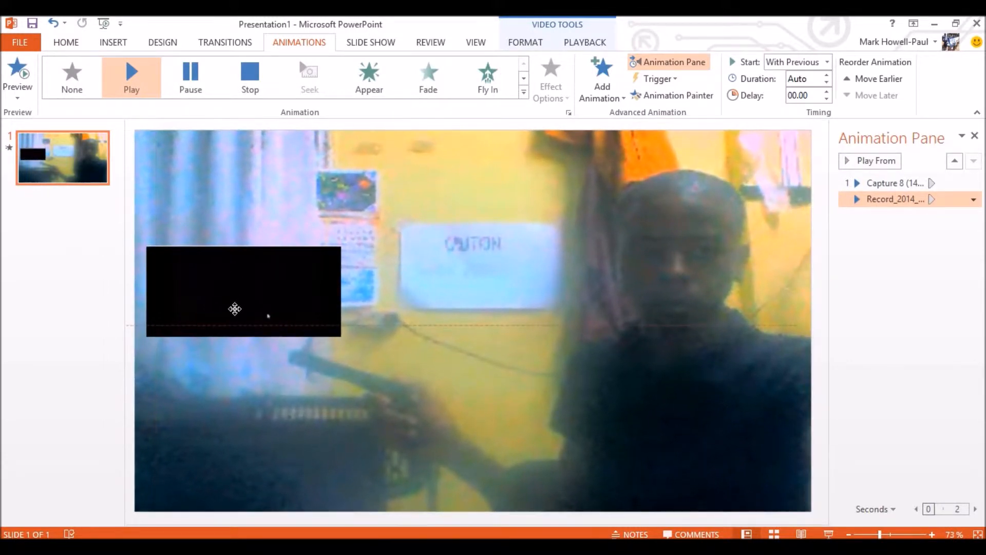
pyautogui.moveTo(217, 332); pyautogui.dragTo(200, 356)
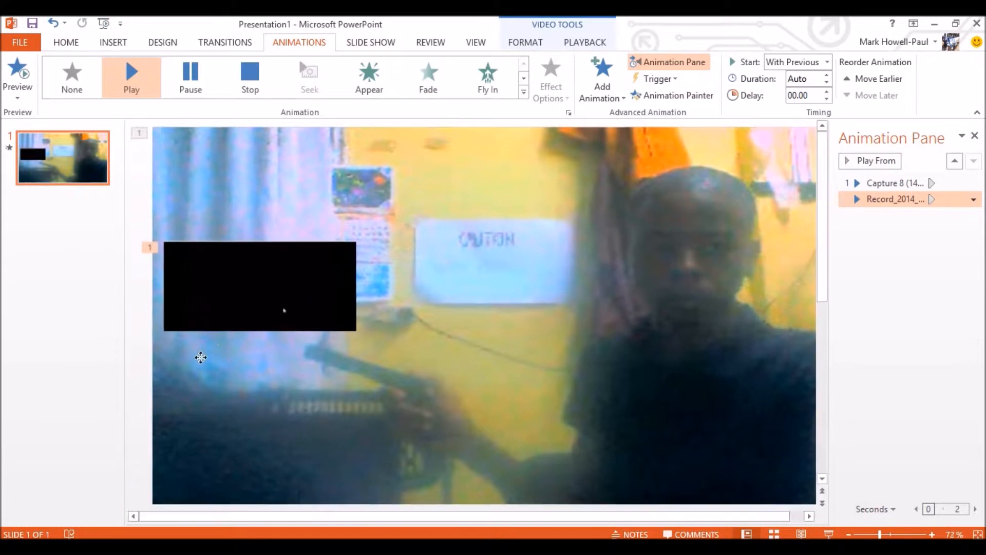
pyautogui.moveTo(262, 364)
pyautogui.mouseDown()
pyautogui.moveTo(249, 353)
pyautogui.moveTo(262, 352)
pyautogui.mouseUp()
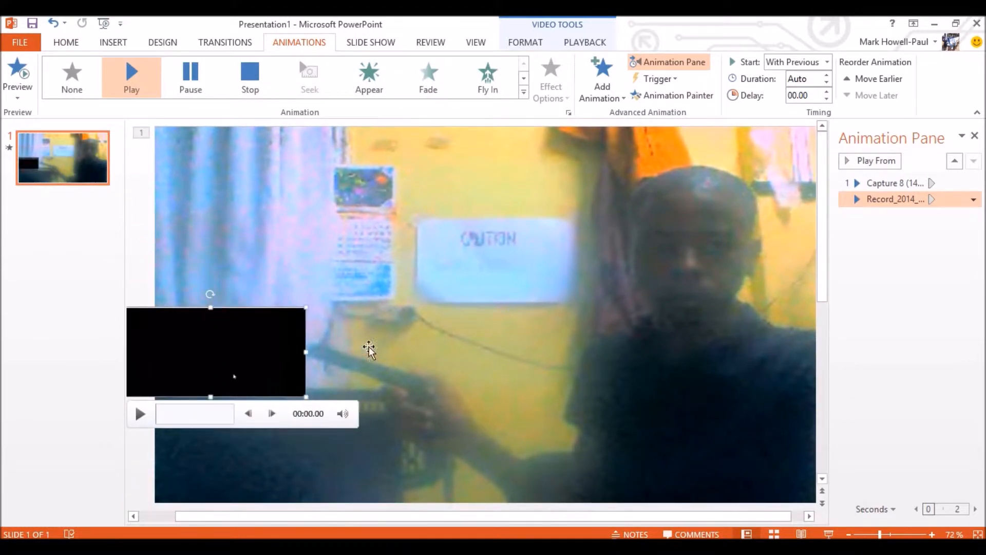
# - Preview all animations, then play and scrub the background video to examine when the gun fires
pyautogui.click(396, 346)
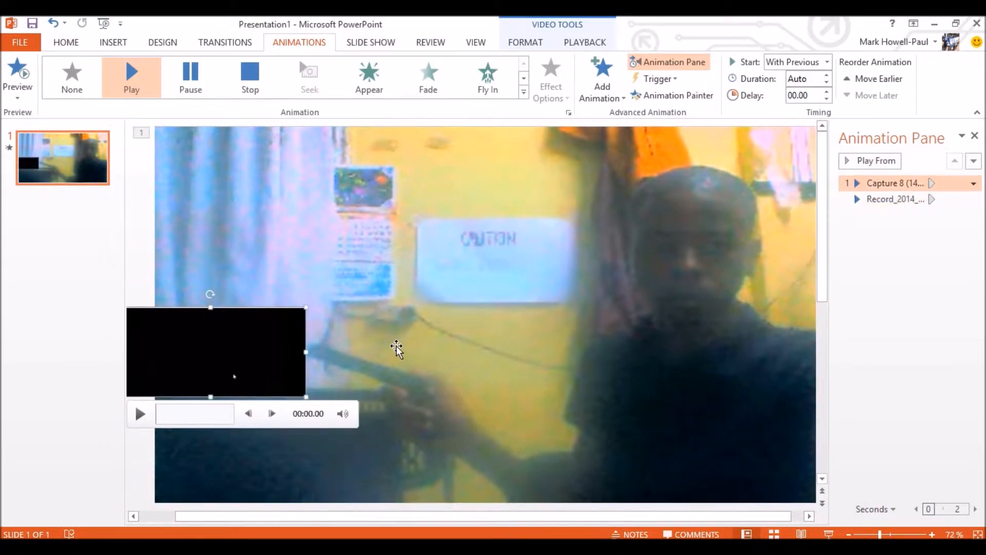
pyautogui.click(103, 170)
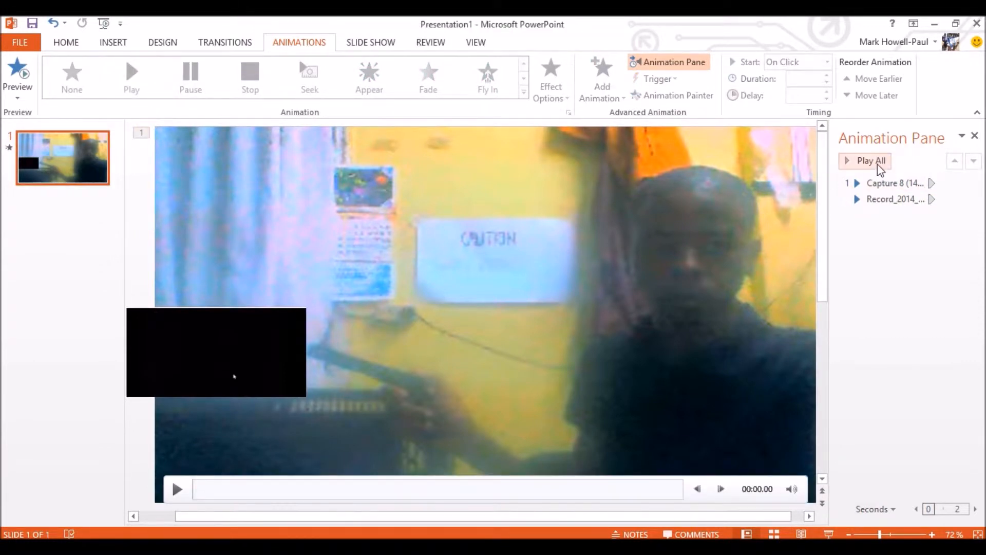
pyautogui.click(879, 162)
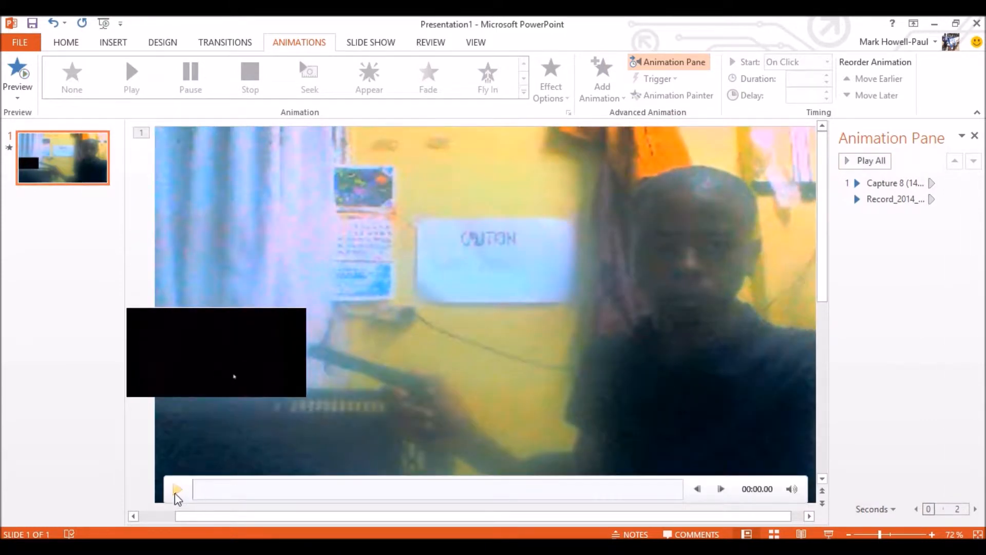
pyautogui.click(177, 491)
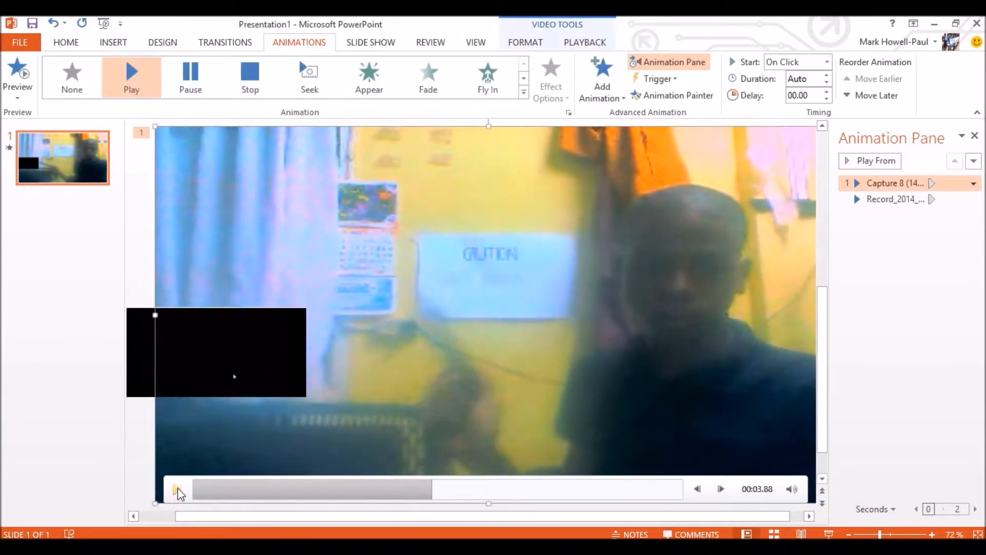
pyautogui.click(298, 488)
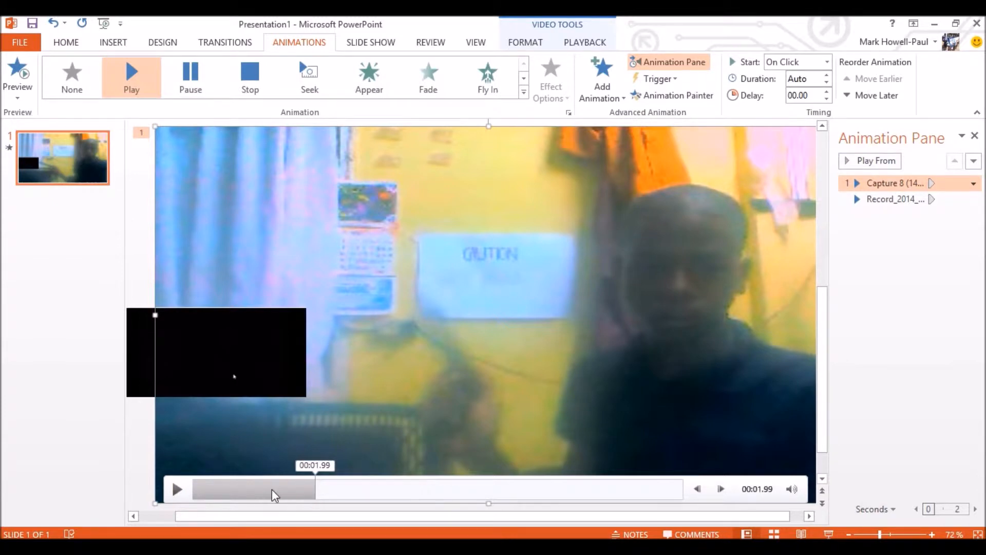
pyautogui.click(177, 490)
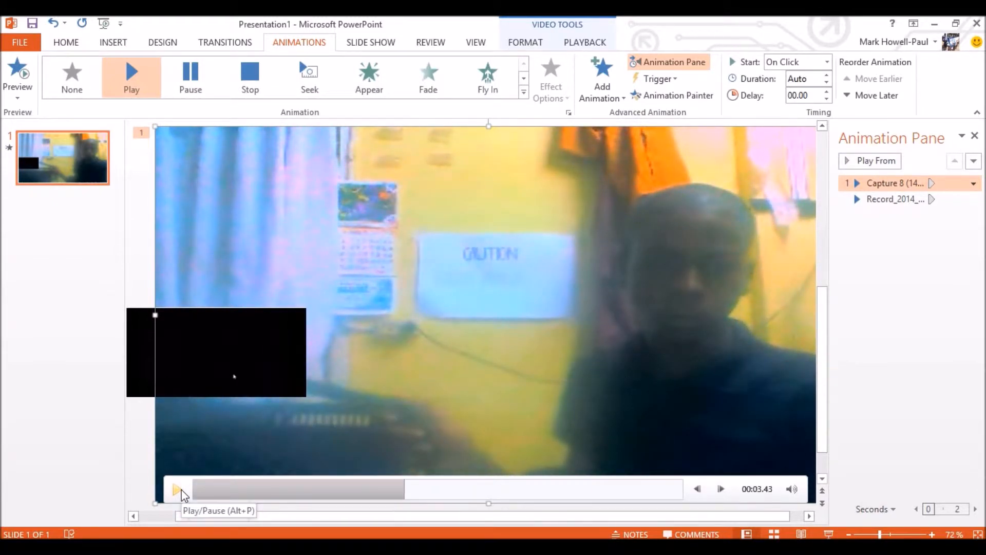
# - Add a start delay to the muzzle-flash clip's play animation and preview all animations
pyautogui.click(268, 365)
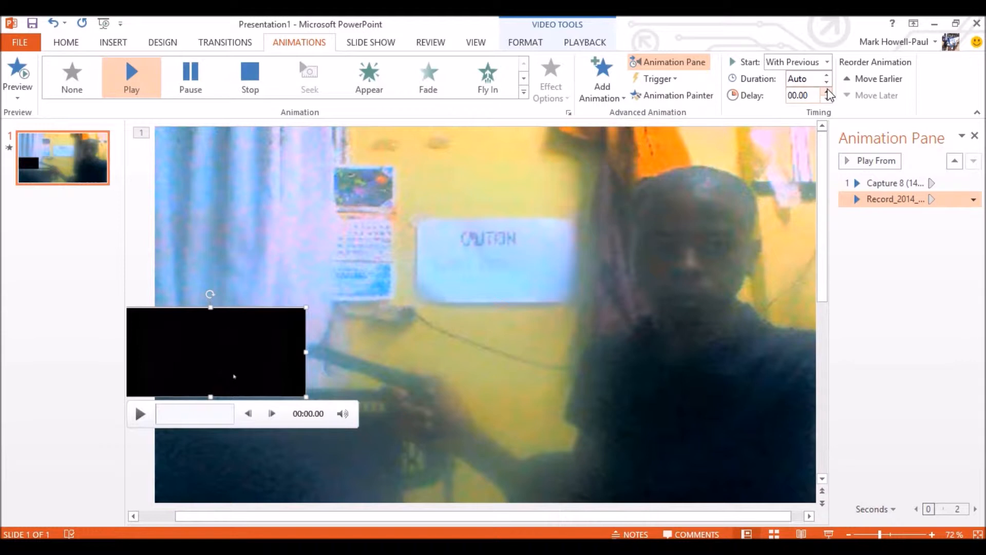
pyautogui.doubleClick(804, 97)
pyautogui.click(888, 261)
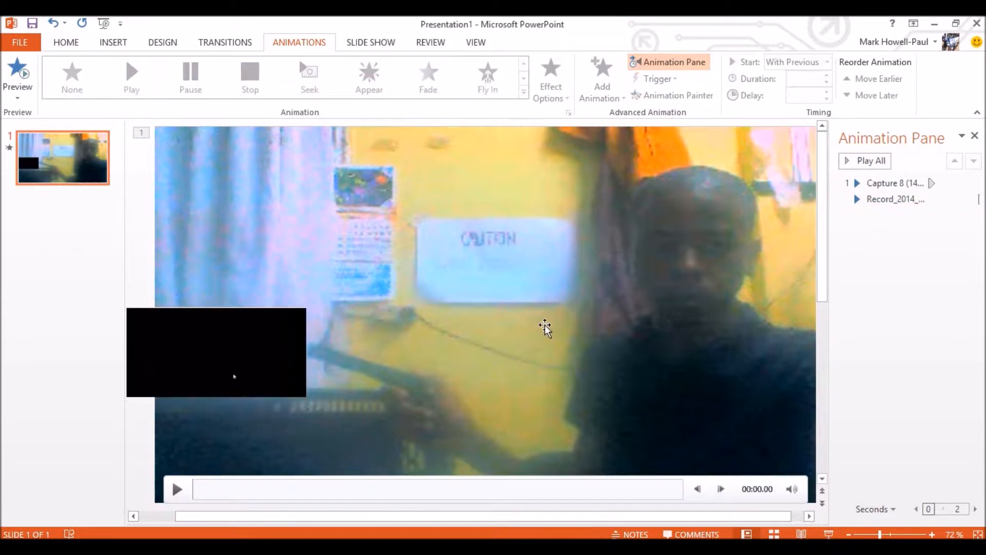
pyautogui.click(871, 162)
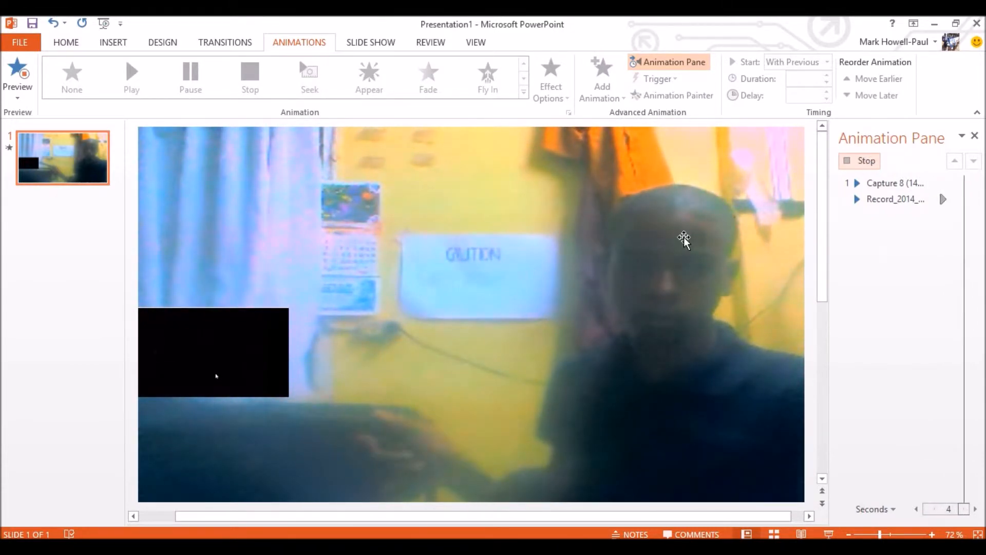
# - Play the background video and step back and forth through its frames to find the exact moment of the gunshot
pyautogui.click(257, 449)
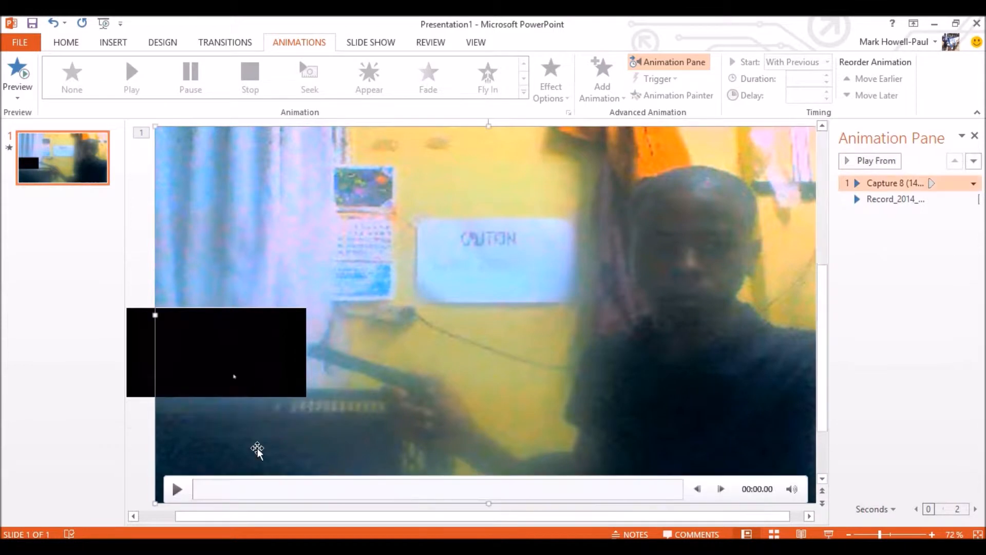
pyautogui.click(186, 491)
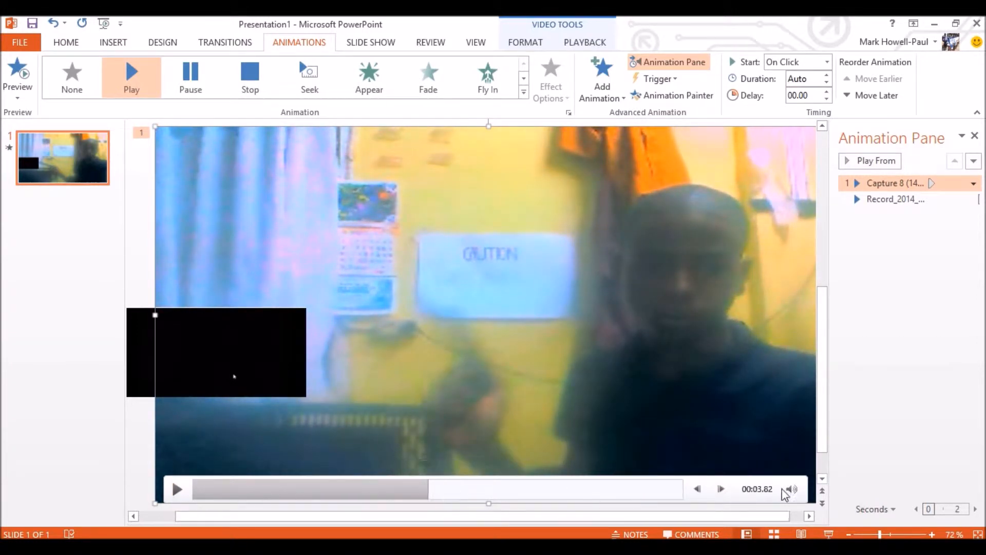
pyautogui.click(702, 490)
pyautogui.click(725, 492)
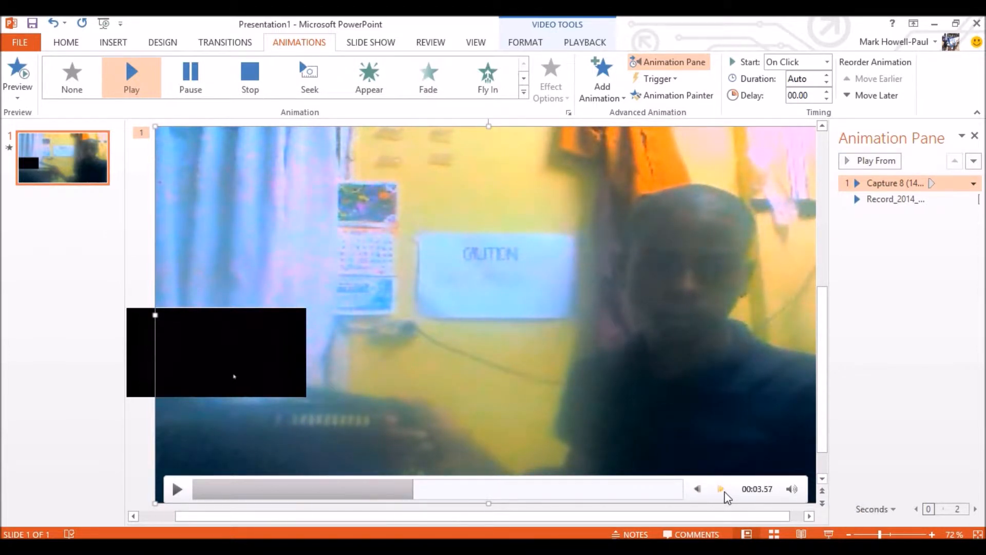
pyautogui.click(724, 492)
pyautogui.click(698, 490)
# - Set the muzzle-flash clip's animation delay to 03.57 seconds and preview all animations
pyautogui.click(247, 365)
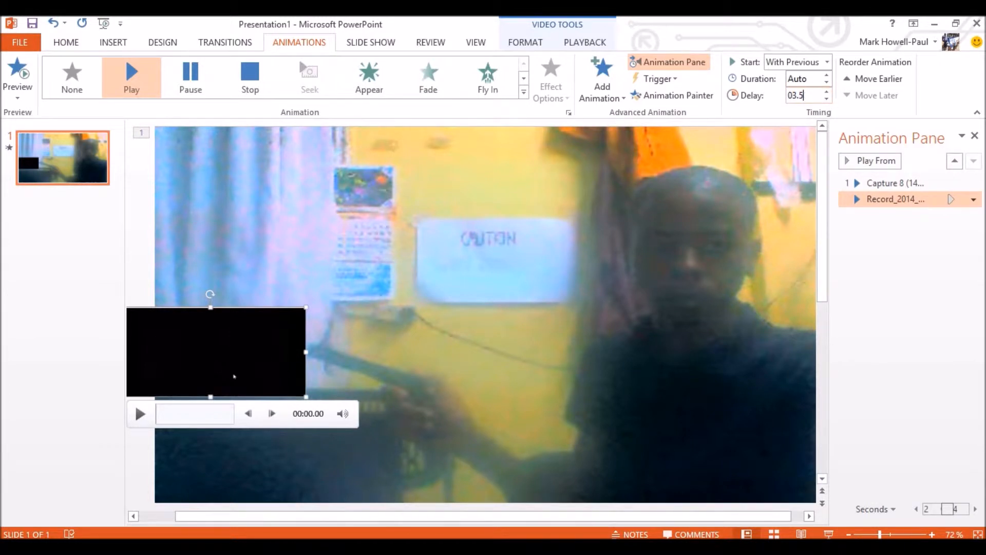
pyautogui.click(884, 300)
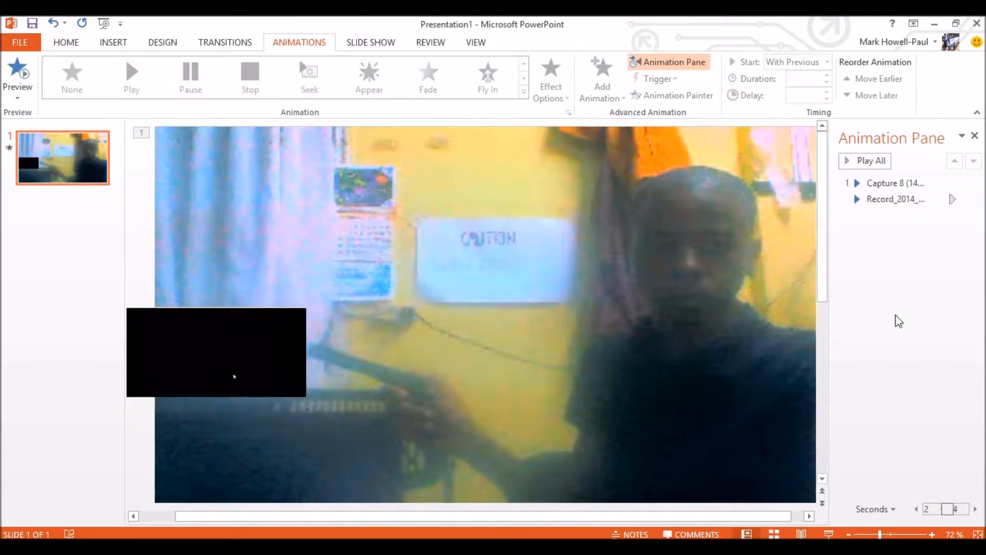
pyautogui.click(869, 163)
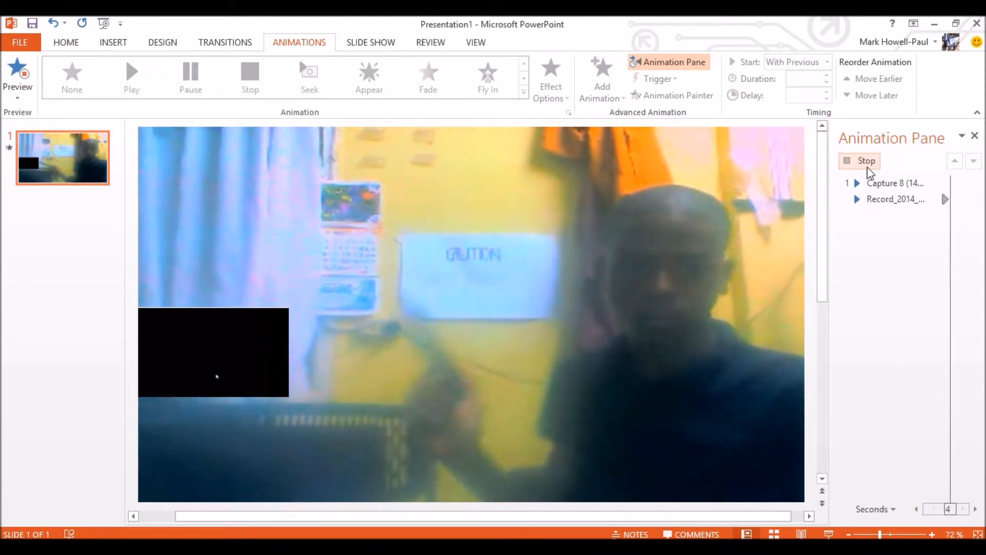
# - Trim the muzzle-flash clip to a start time of 00:48.128, previewing the trimmed playback before applying it
pyautogui.click(194, 380)
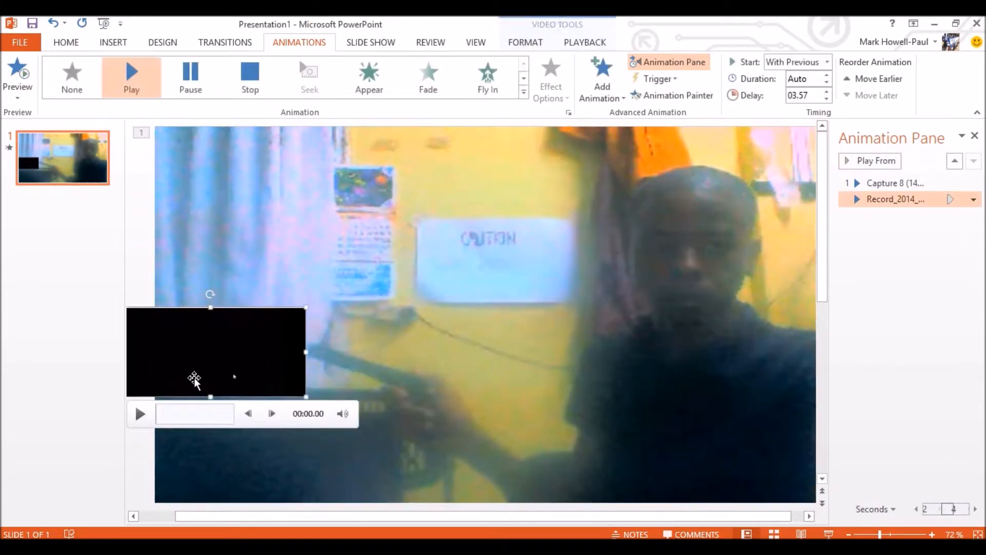
pyautogui.click(588, 45)
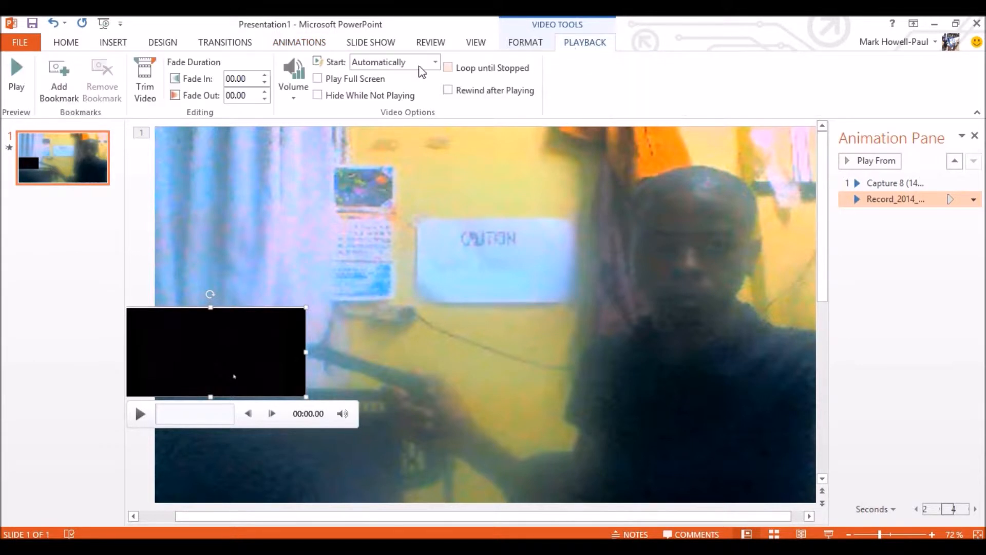
pyautogui.click(145, 82)
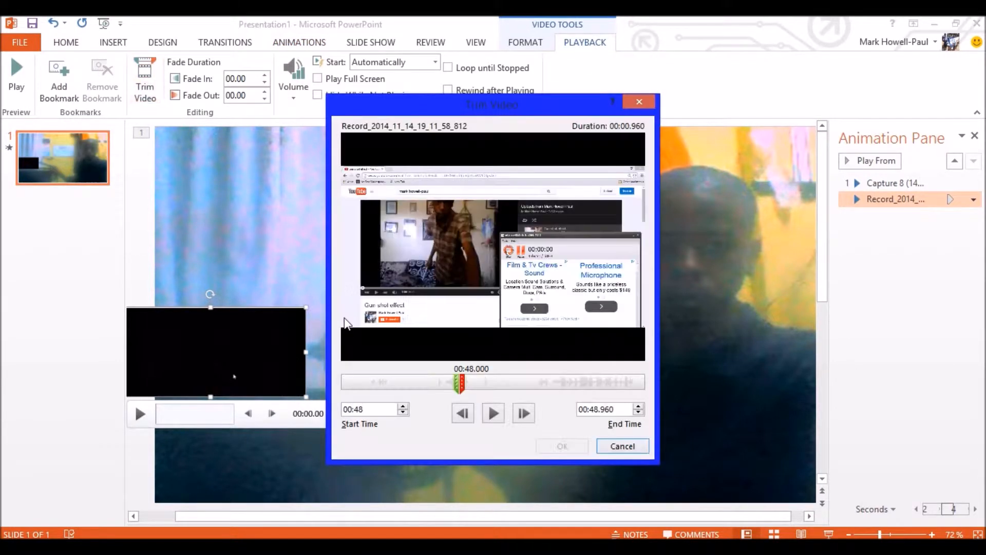
pyautogui.click(403, 406)
pyautogui.click(403, 405)
pyautogui.click(493, 414)
pyautogui.click(404, 411)
pyautogui.click(403, 412)
pyautogui.click(403, 412)
pyautogui.click(403, 412)
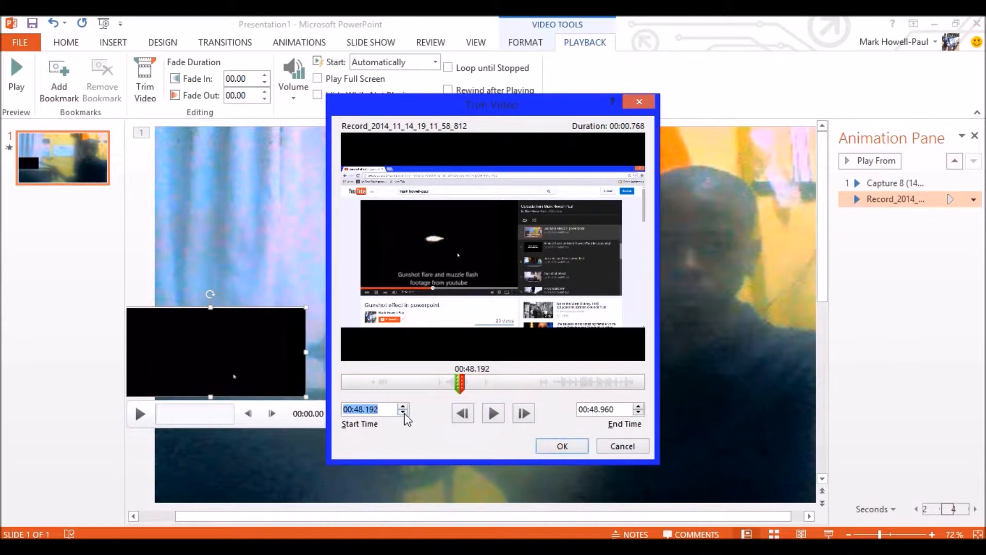
pyautogui.click(493, 414)
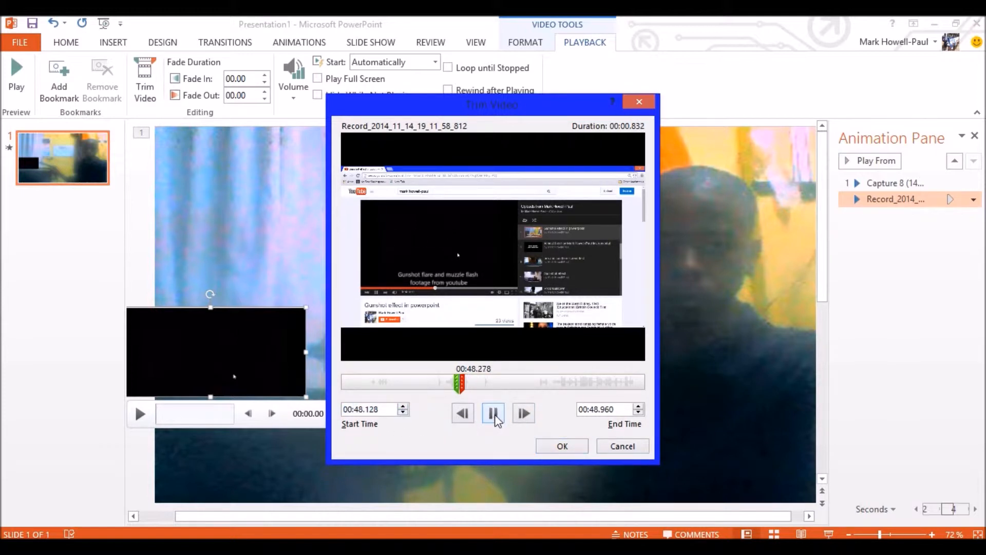
pyautogui.click(565, 444)
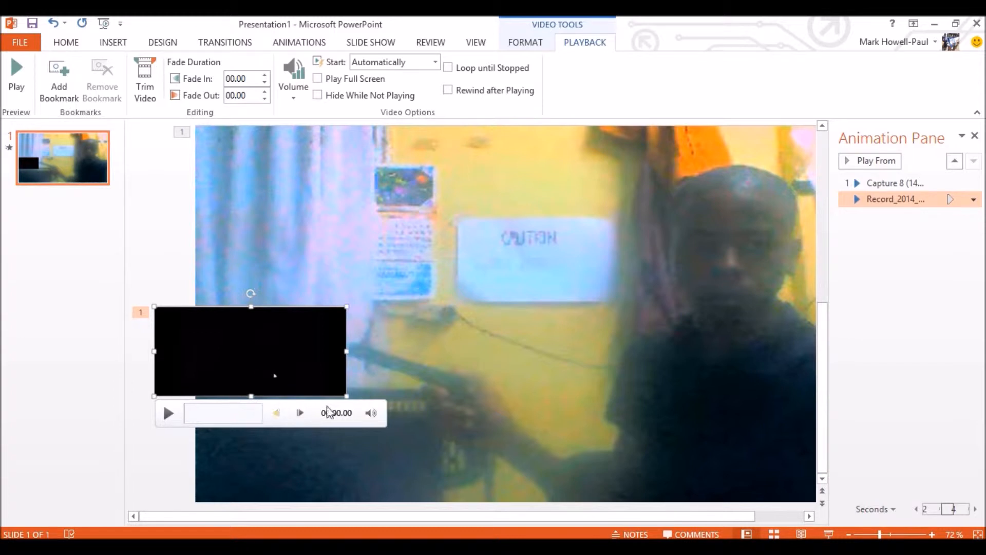
# - Deselect the clips and play all animations to check the flash timing against the gunshot
pyautogui.click(415, 368)
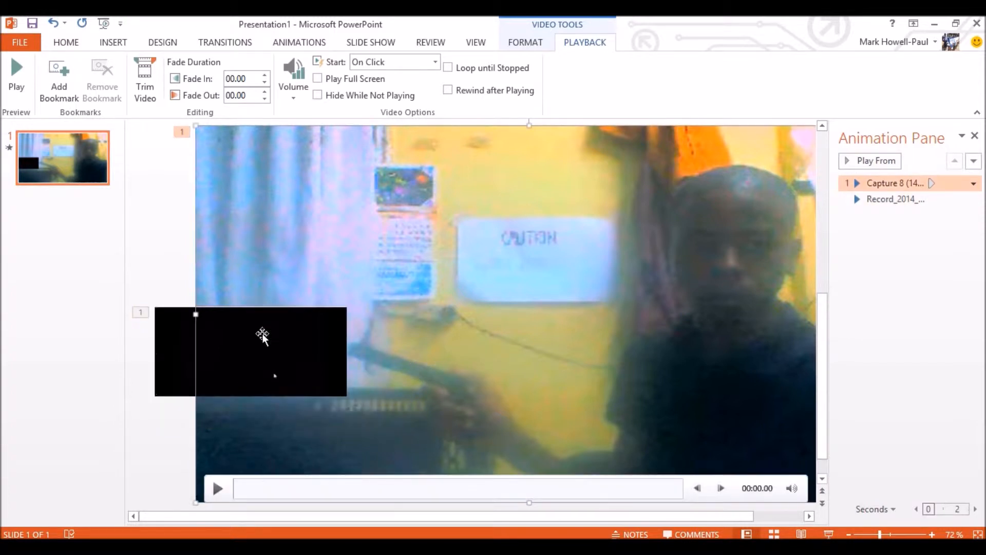
pyautogui.click(168, 282)
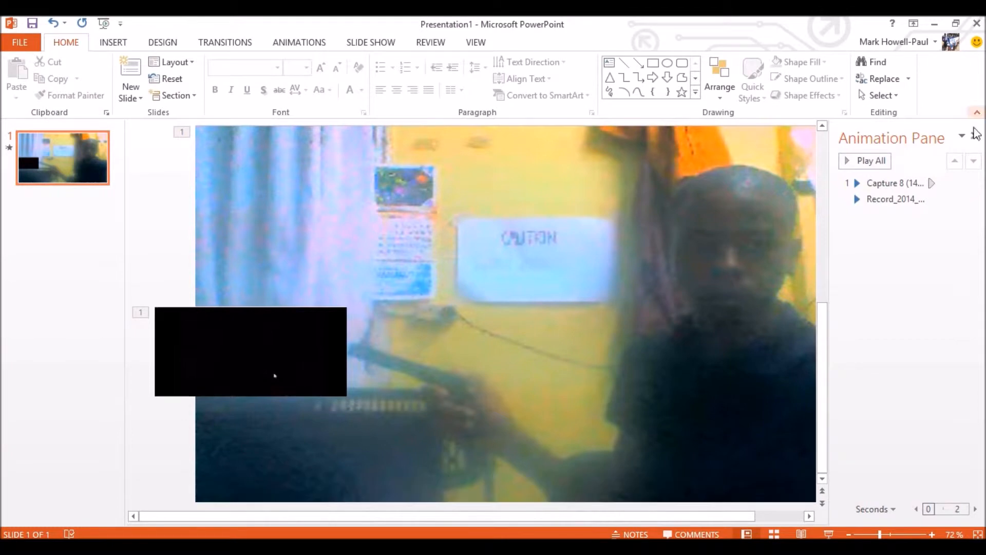
pyautogui.click(863, 162)
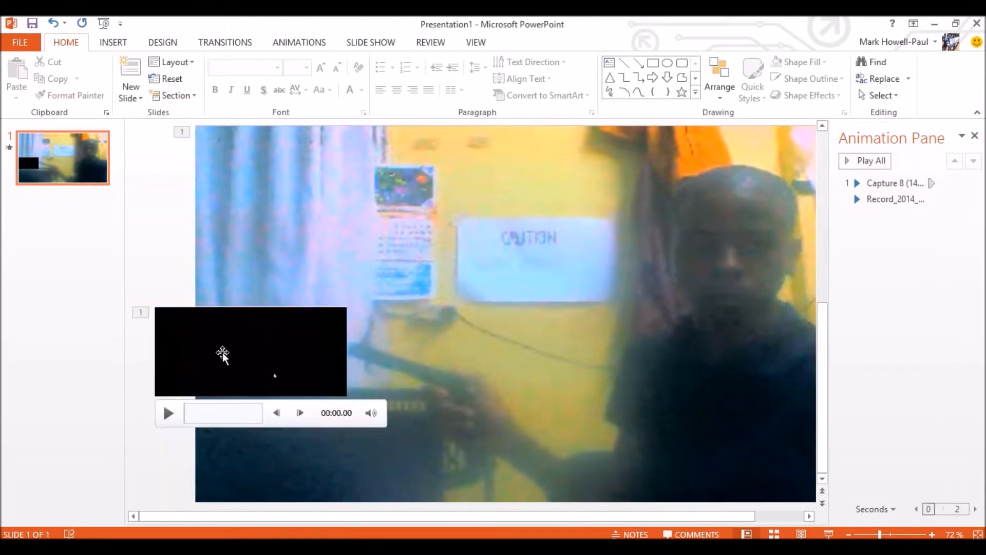
# - Reopen the muzzle-flash clip's trim settings, apply a start time of 00:48.128, and leave the clip selected
pyautogui.click(222, 354)
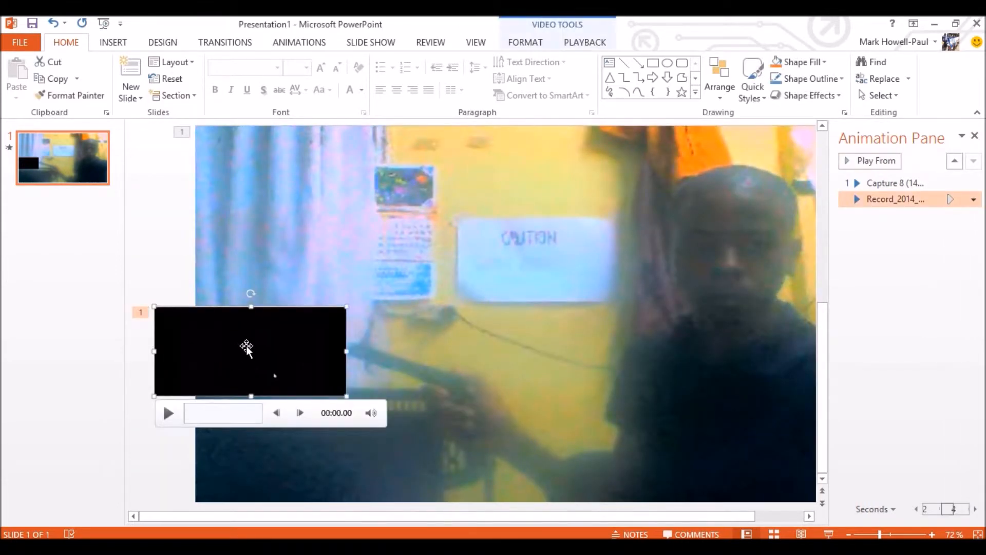
pyautogui.click(585, 43)
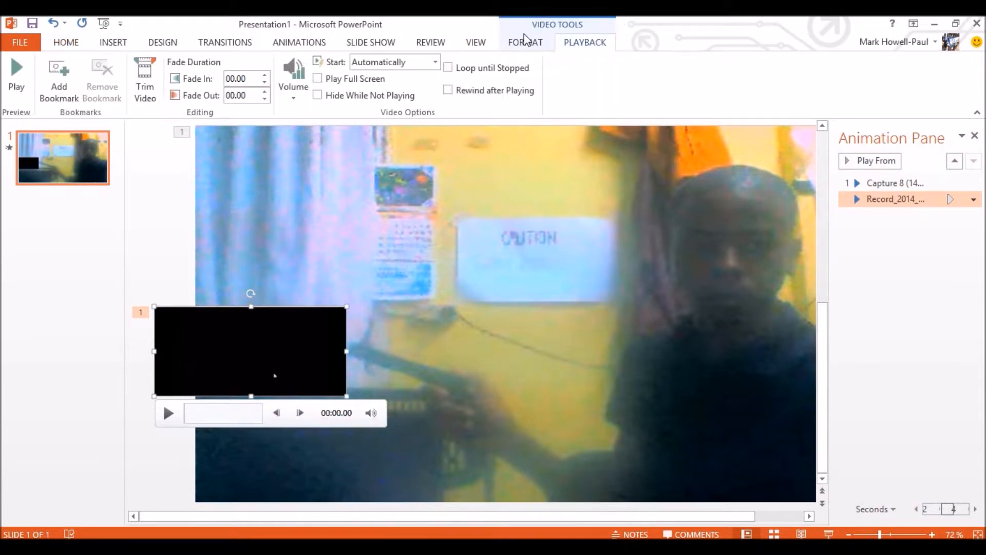
pyautogui.click(145, 82)
pyautogui.click(403, 406)
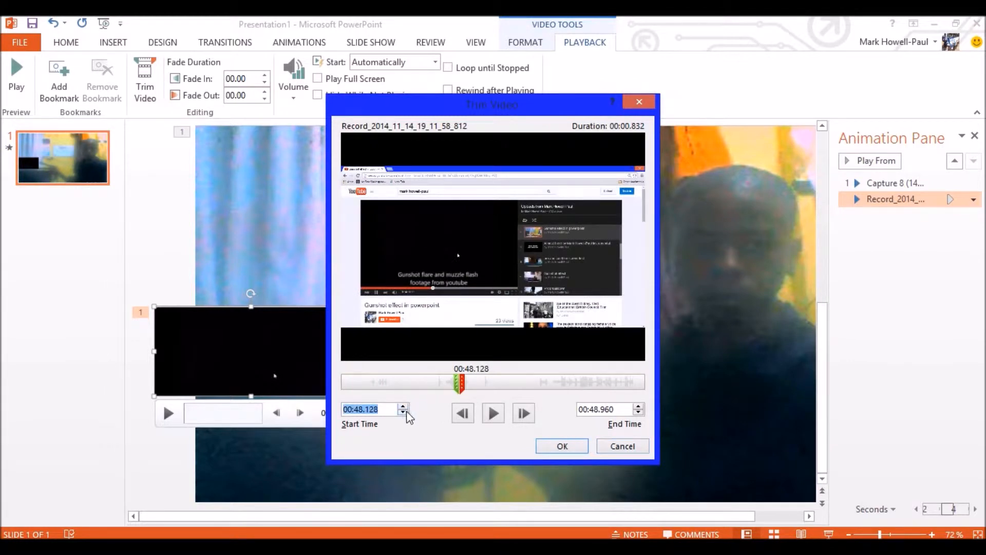
pyautogui.click(551, 449)
pyautogui.click(173, 260)
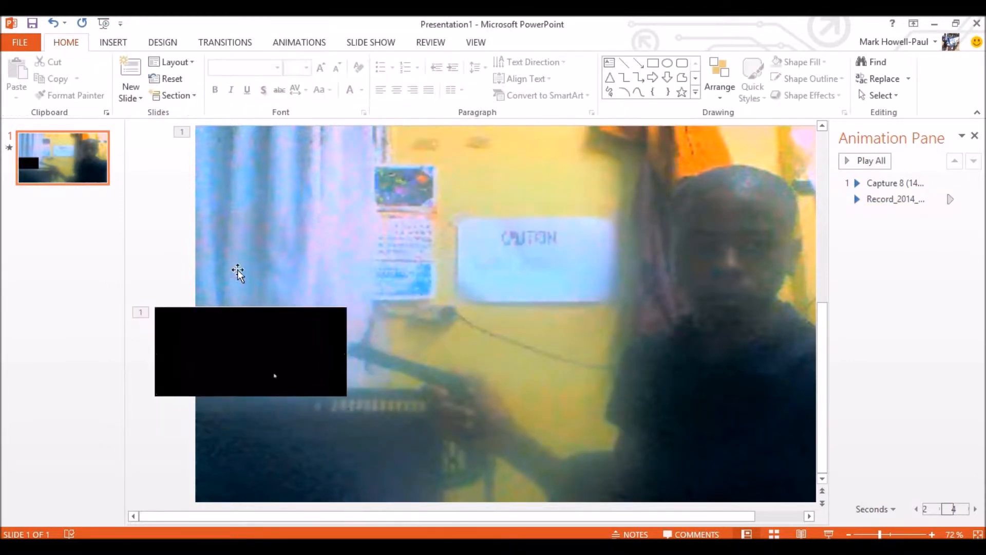
pyautogui.click(268, 344)
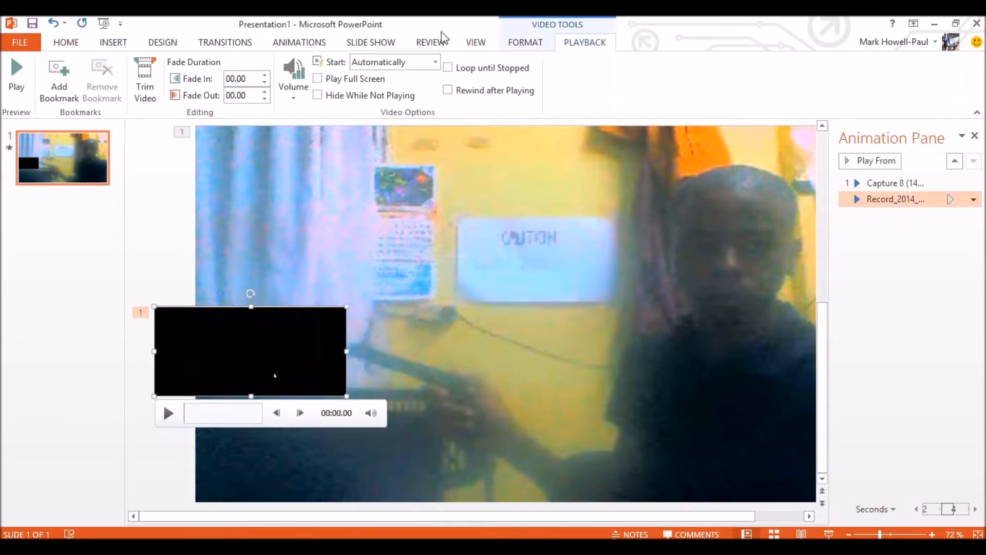
# - Play all animations to check the flash timing against the gunshot, and stop the preview
pyautogui.click(320, 45)
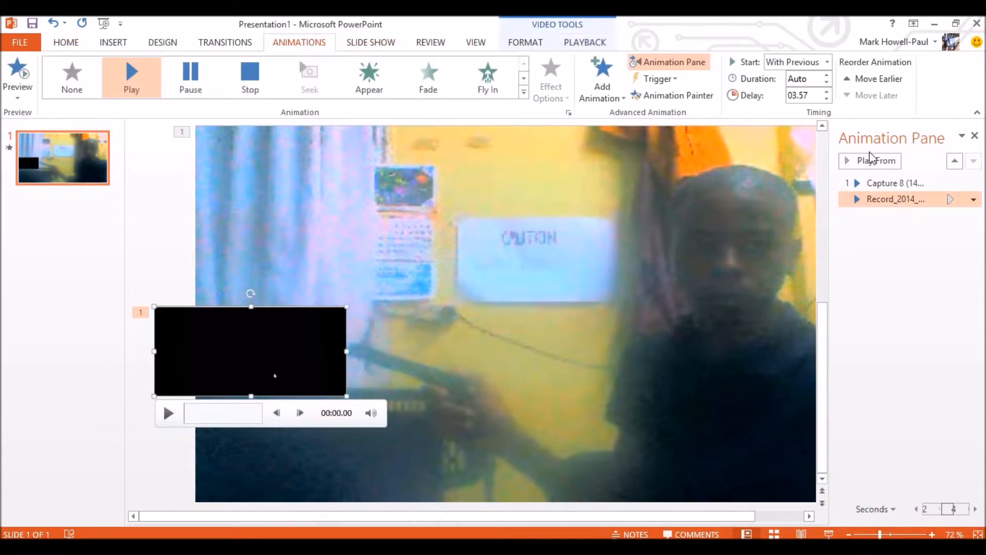
pyautogui.click(953, 267)
pyautogui.click(872, 167)
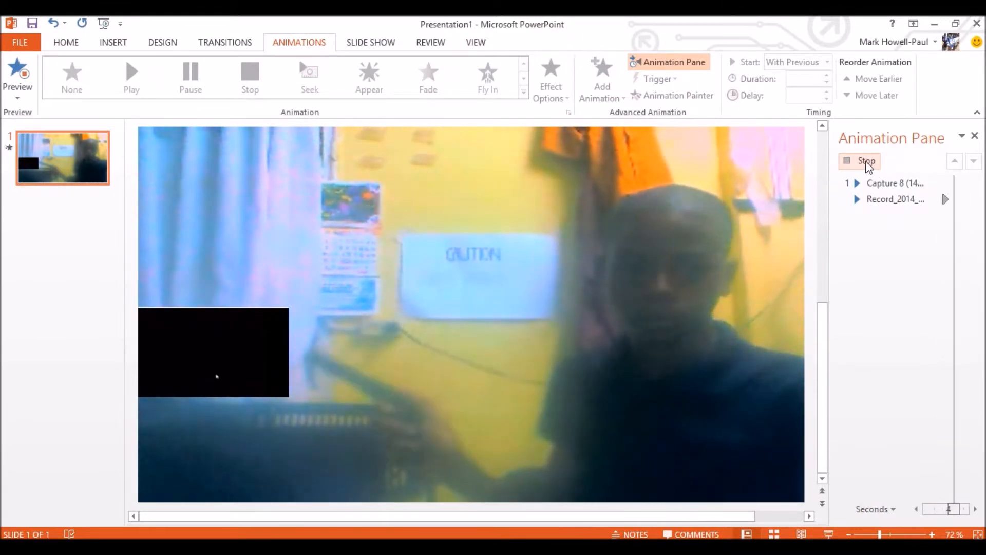
pyautogui.click(868, 160)
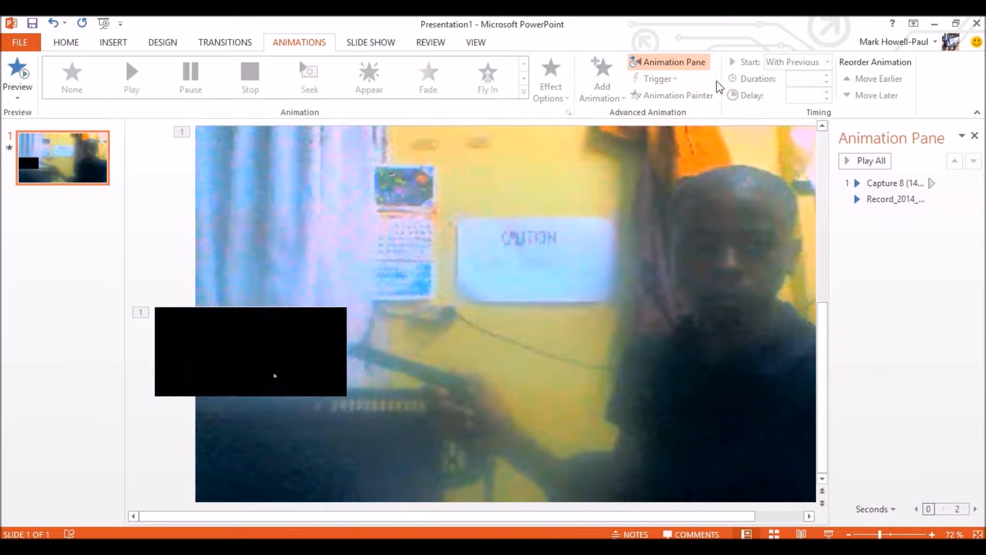
# - Set the muzzle-flash clip's animation delay to 03.50 seconds and preview all animations with nothing selected
pyautogui.click(266, 370)
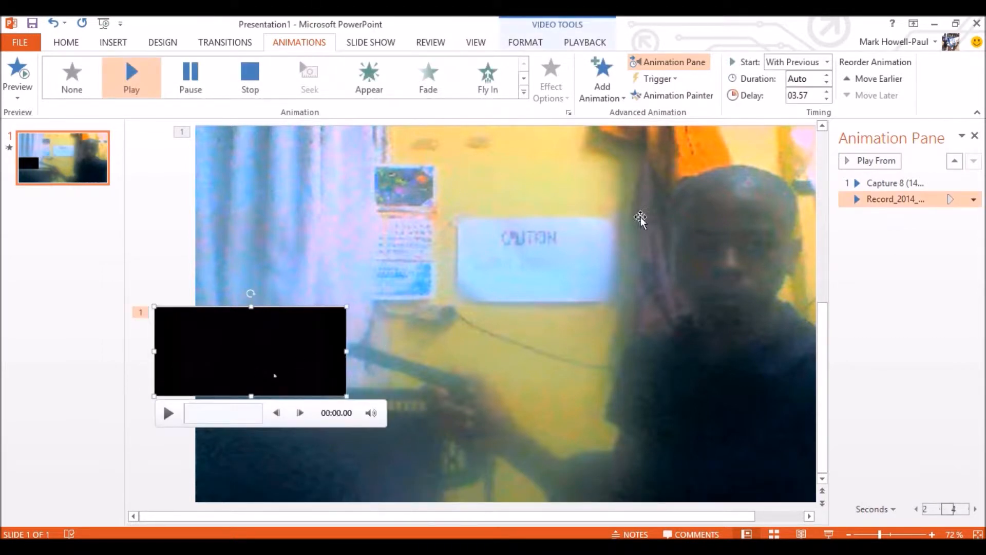
pyautogui.click(828, 99)
pyautogui.click(873, 160)
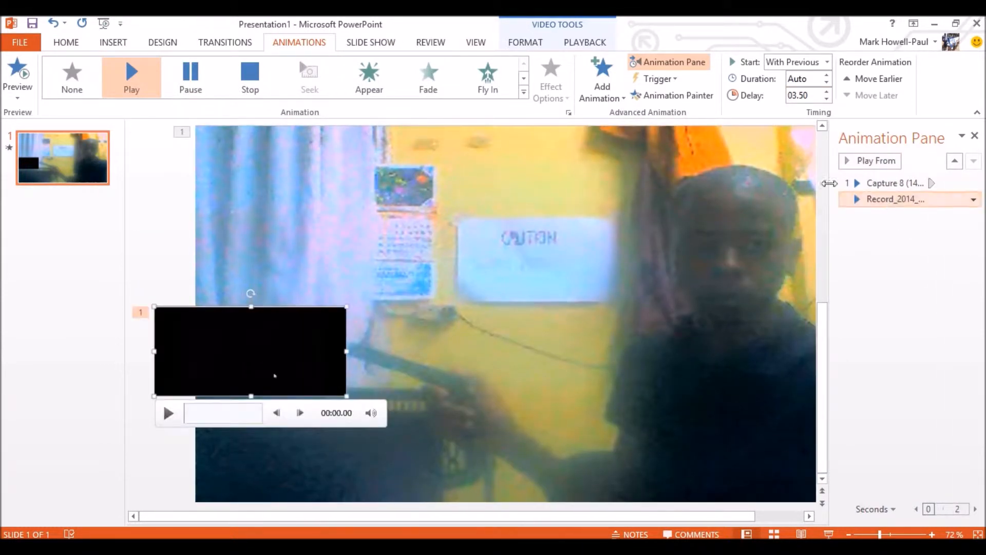
pyautogui.click(743, 206)
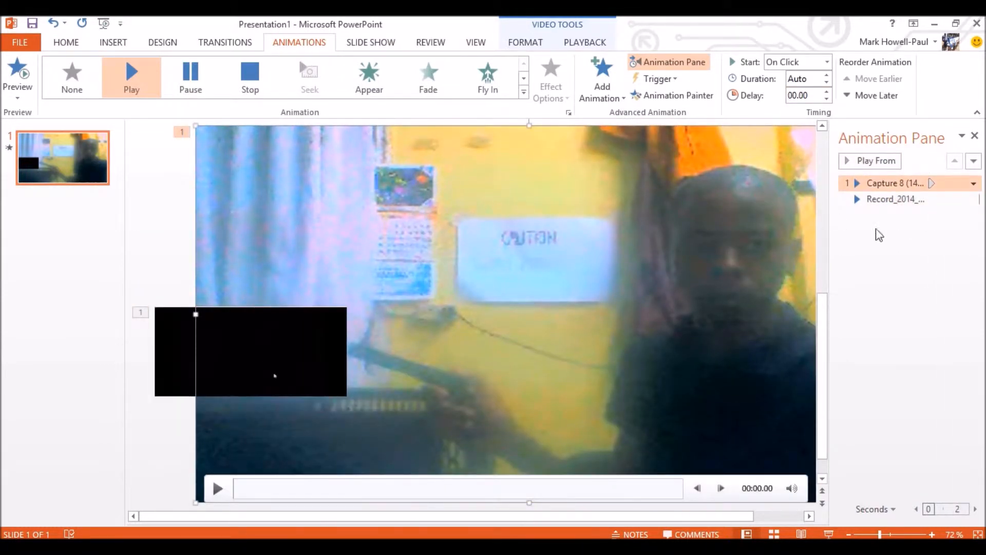
pyautogui.click(960, 268)
pyautogui.click(896, 199)
pyautogui.click(897, 263)
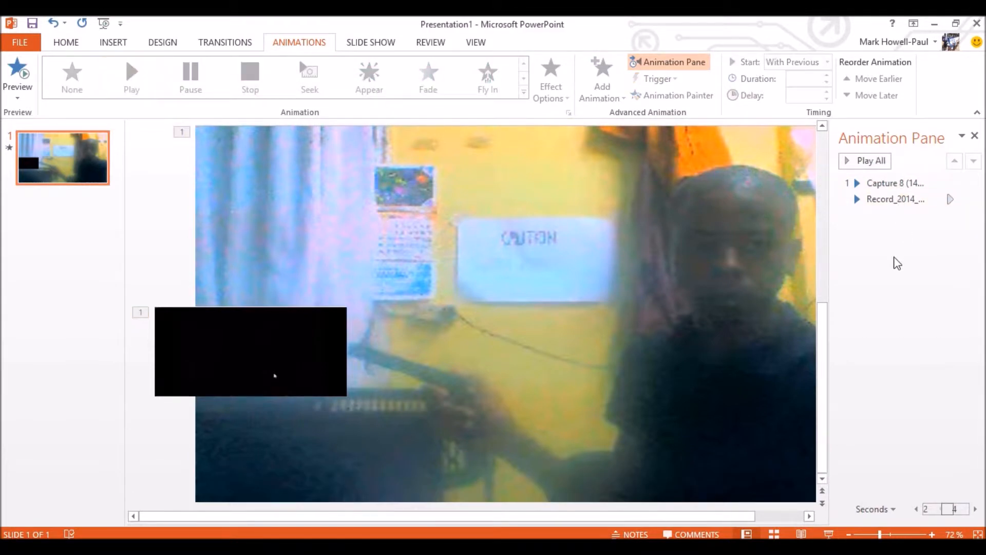
pyautogui.click(872, 165)
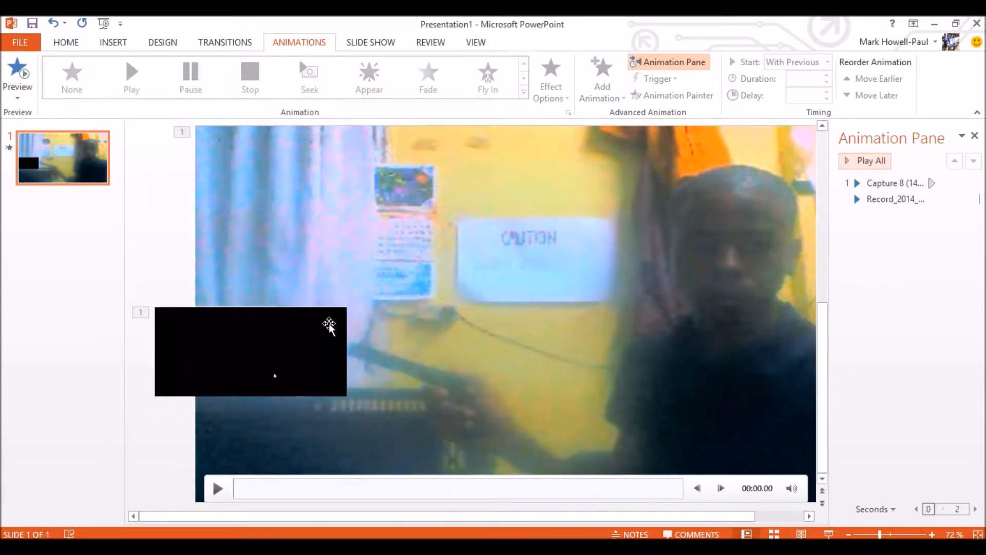
# - Reduce the muzzle-flash clip's animation delay to 03.00 seconds and play all animations
pyautogui.click(289, 344)
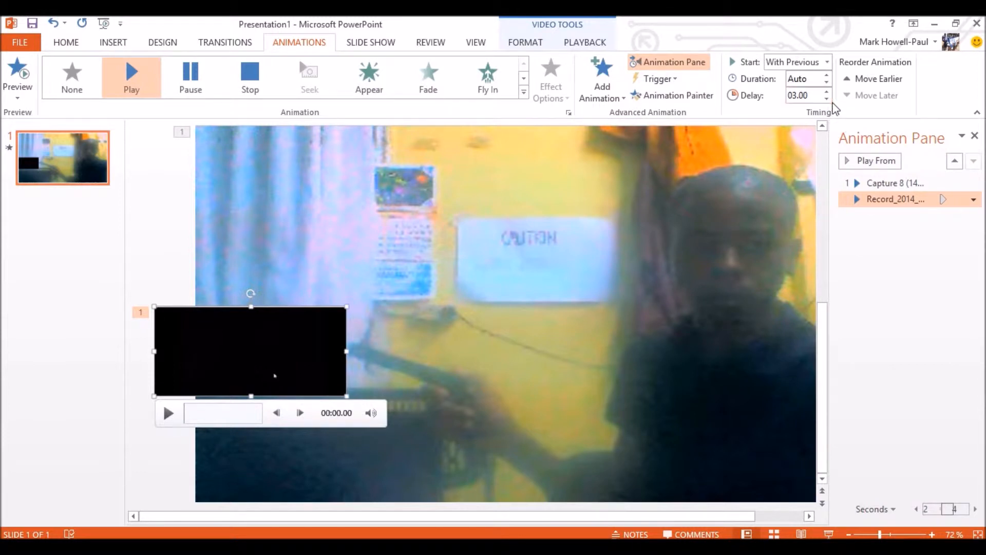
pyautogui.click(901, 329)
pyautogui.click(857, 161)
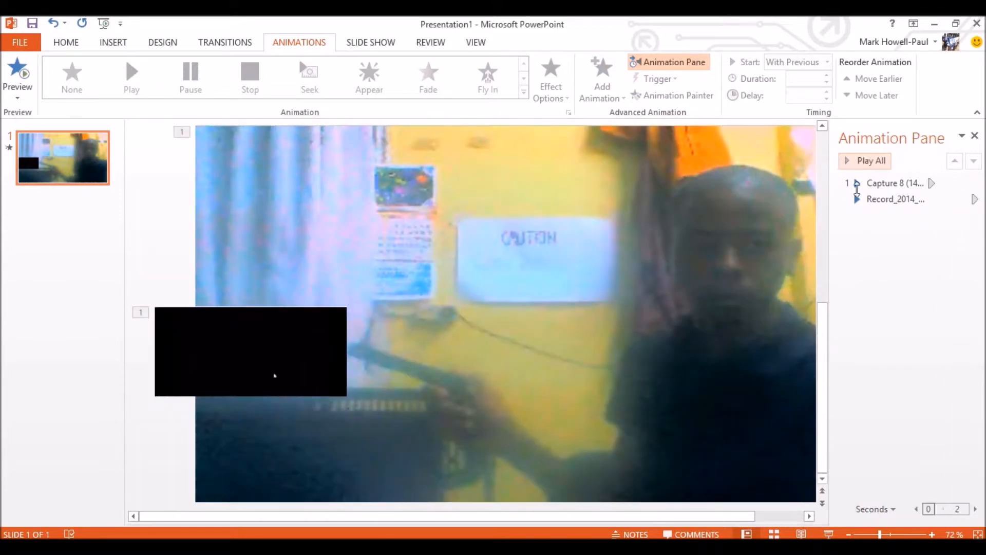
# - Set the muzzle-flash clip's animation delay to 02.50 seconds and preview the sequence
pyautogui.click(857, 197)
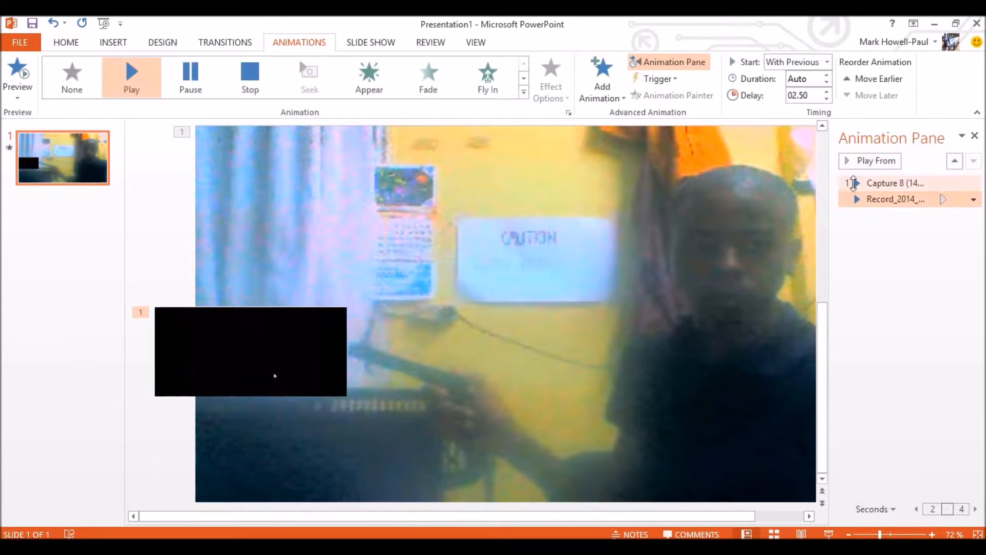
pyautogui.click(864, 163)
pyautogui.click(868, 201)
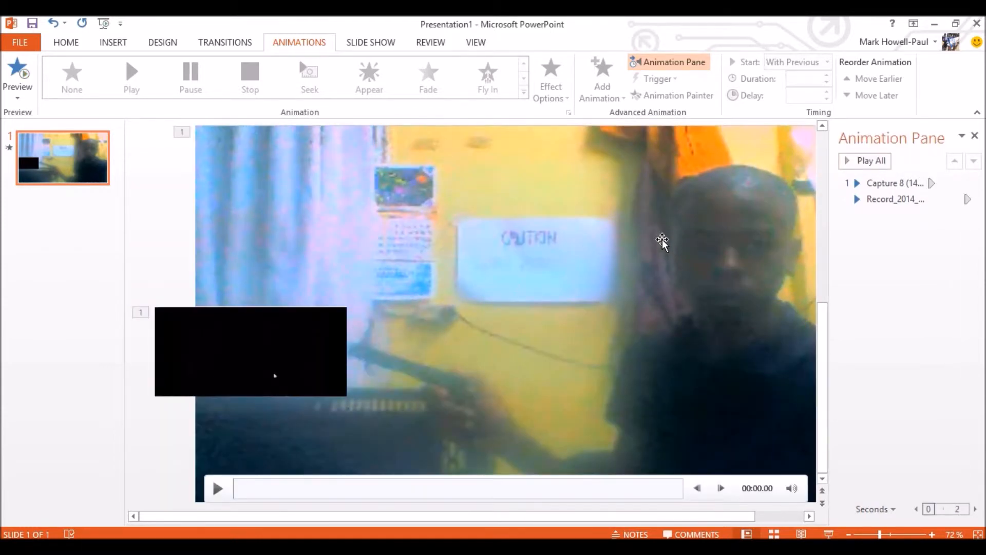
# - Trim the end of the background video to slightly before its midpoint, apply the trim, and play all animations
pyautogui.click(662, 241)
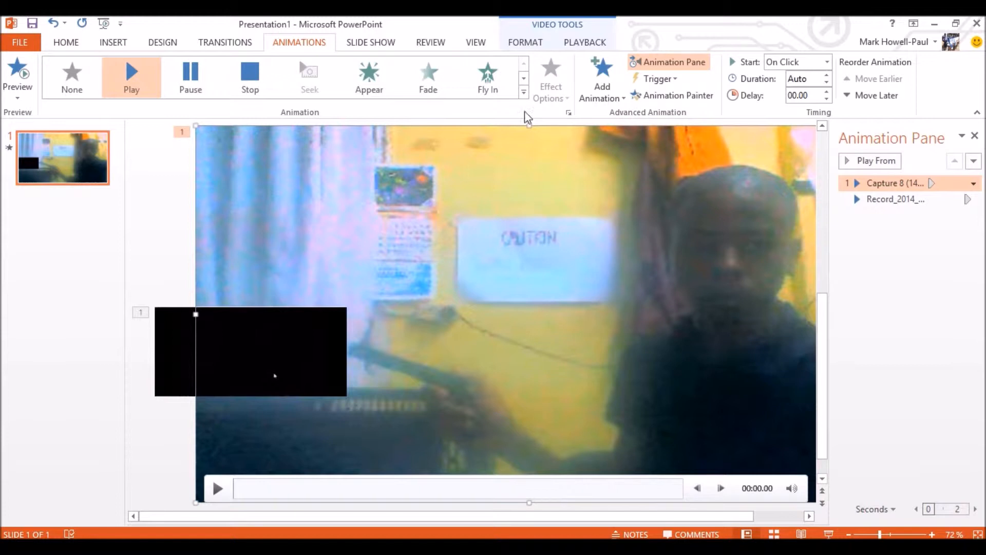
pyautogui.click(578, 49)
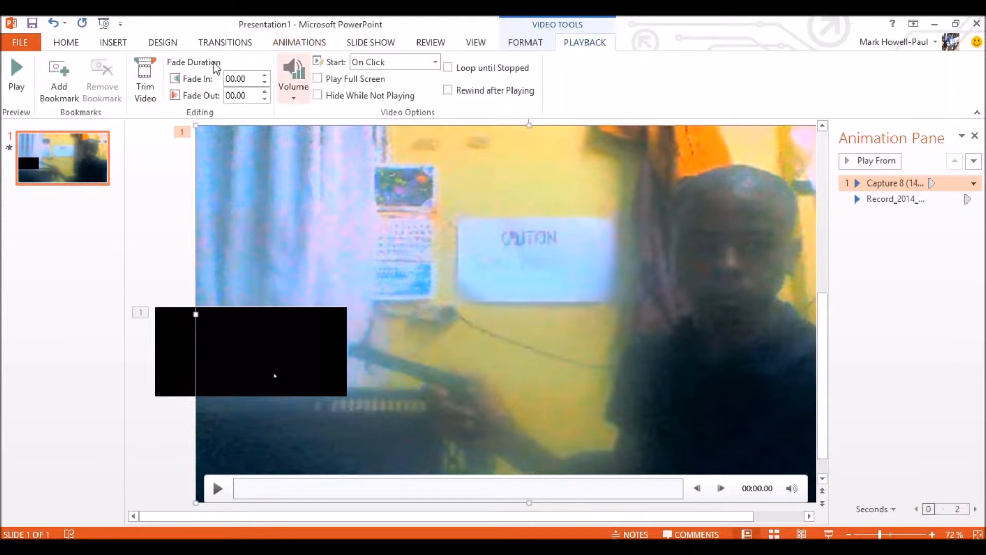
pyautogui.click(146, 78)
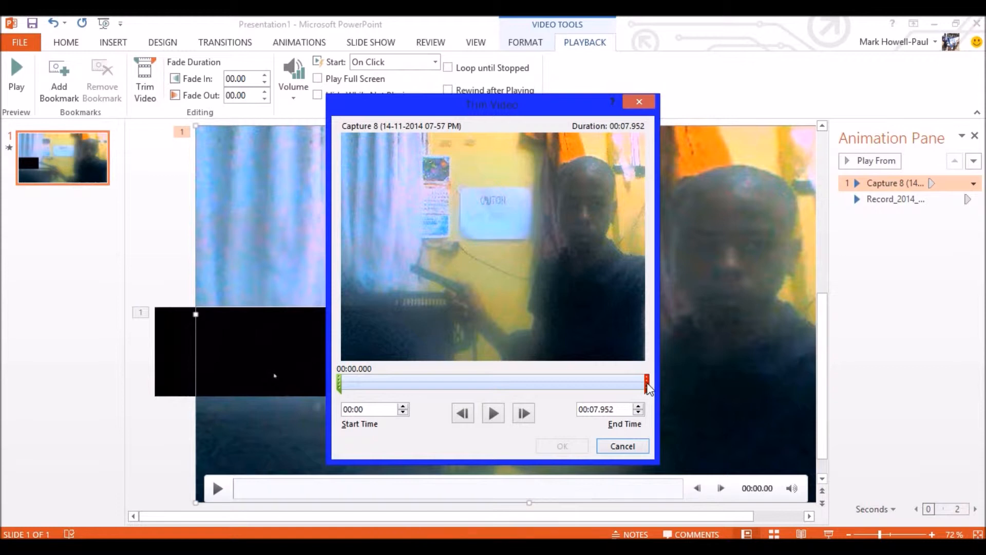
pyautogui.moveTo(646, 385)
pyautogui.mouseDown()
pyautogui.moveTo(371, 384)
pyautogui.moveTo(473, 376)
pyautogui.mouseUp()
pyautogui.click(563, 444)
pyautogui.click(871, 229)
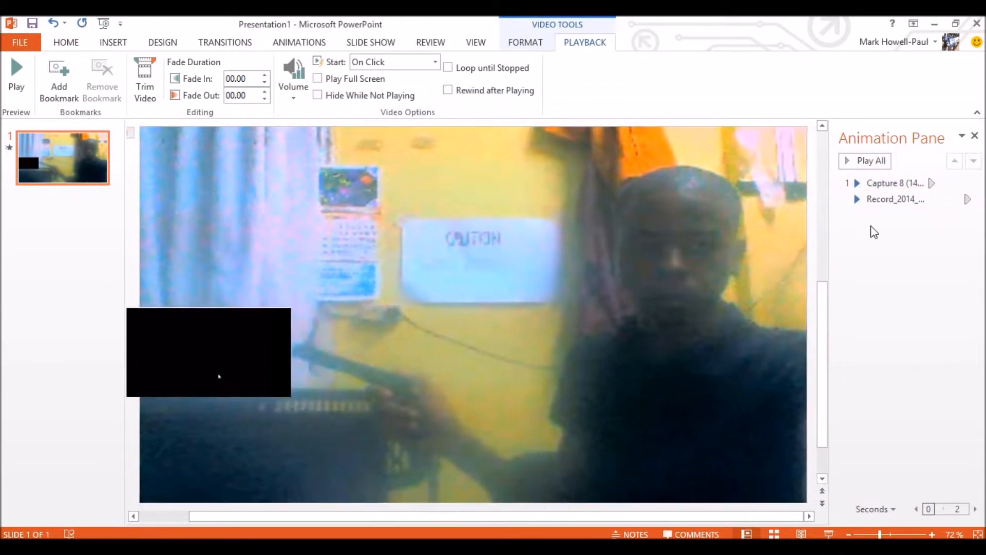
pyautogui.click(869, 161)
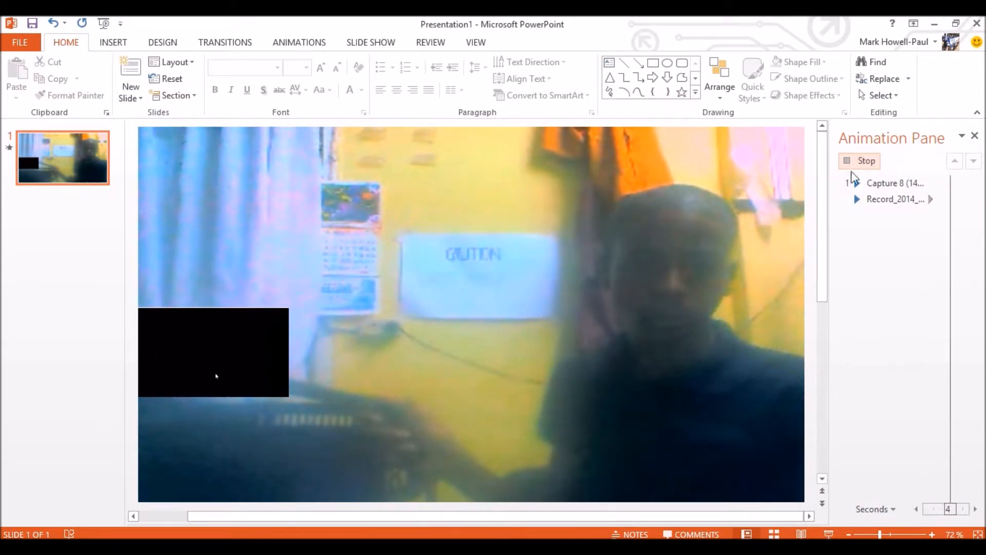
# - Trim the muzzle-flash clip to a start time of 00:48.192 so it opens on the flash
pyautogui.click(343, 383)
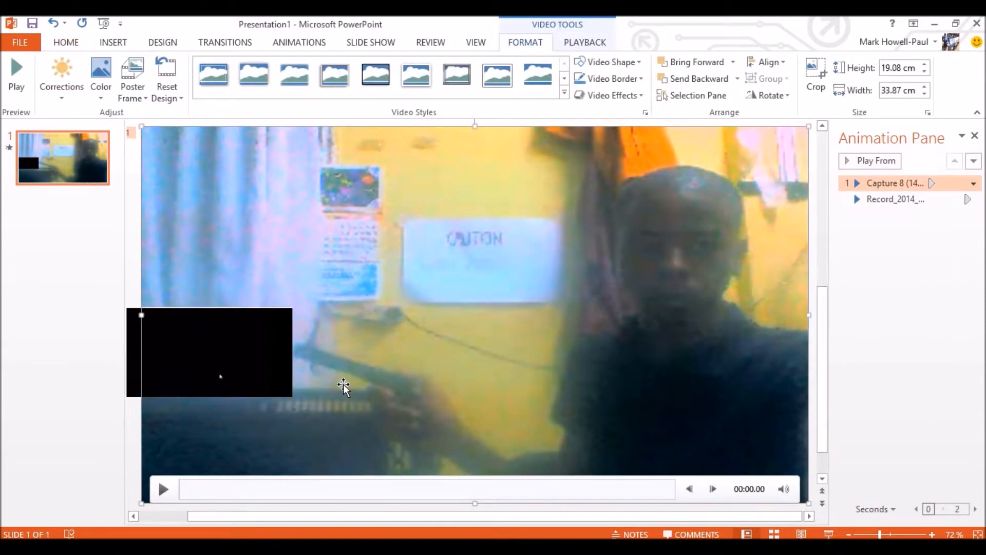
pyautogui.click(267, 366)
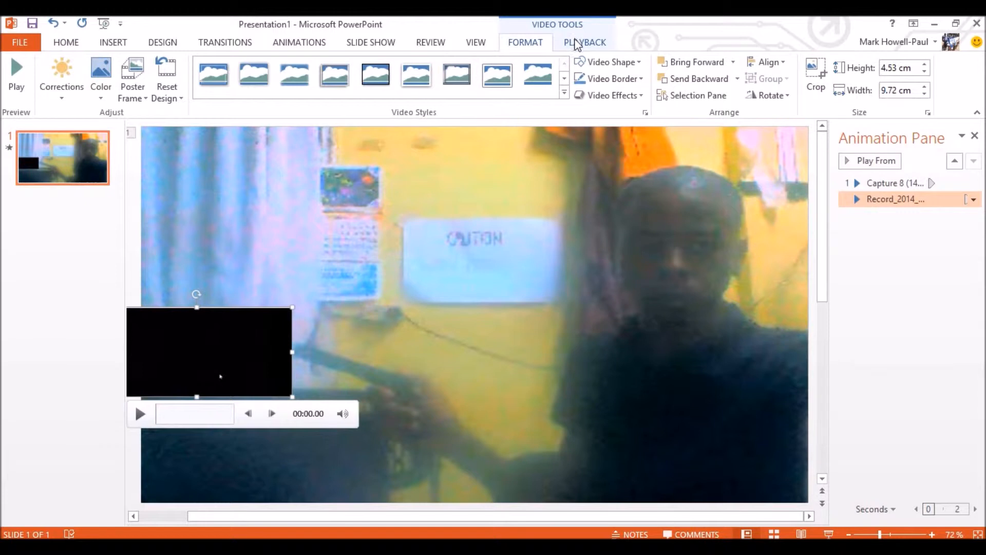
pyautogui.click(577, 44)
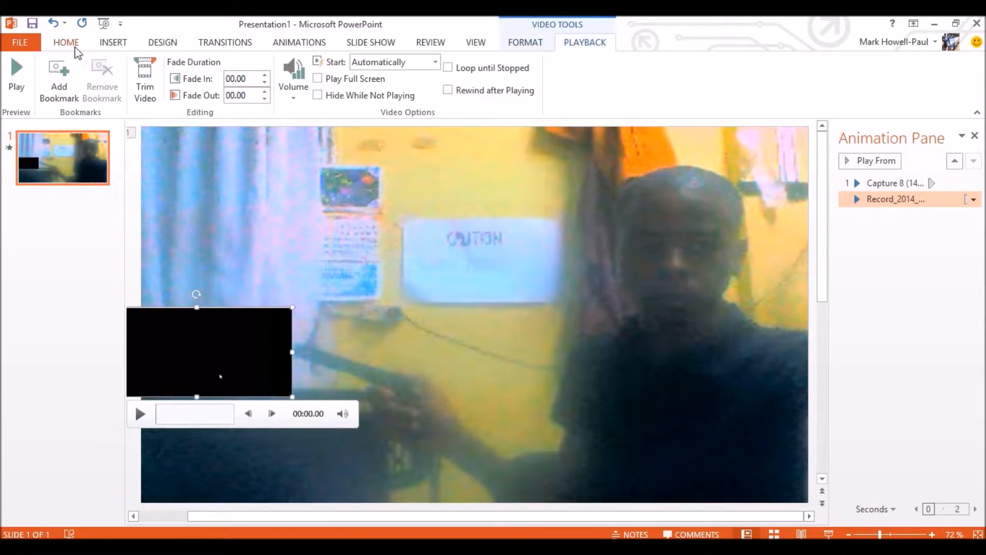
pyautogui.click(66, 43)
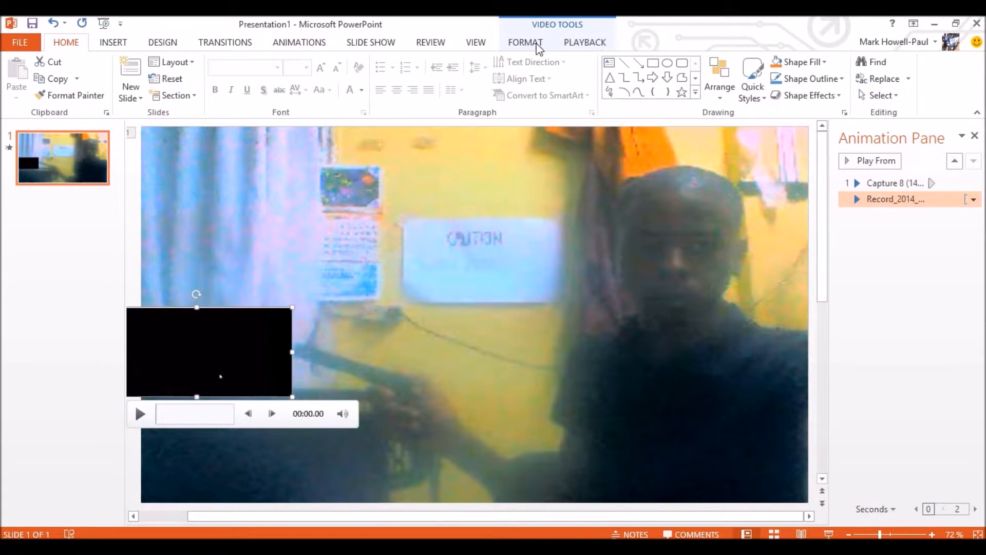
pyautogui.click(584, 43)
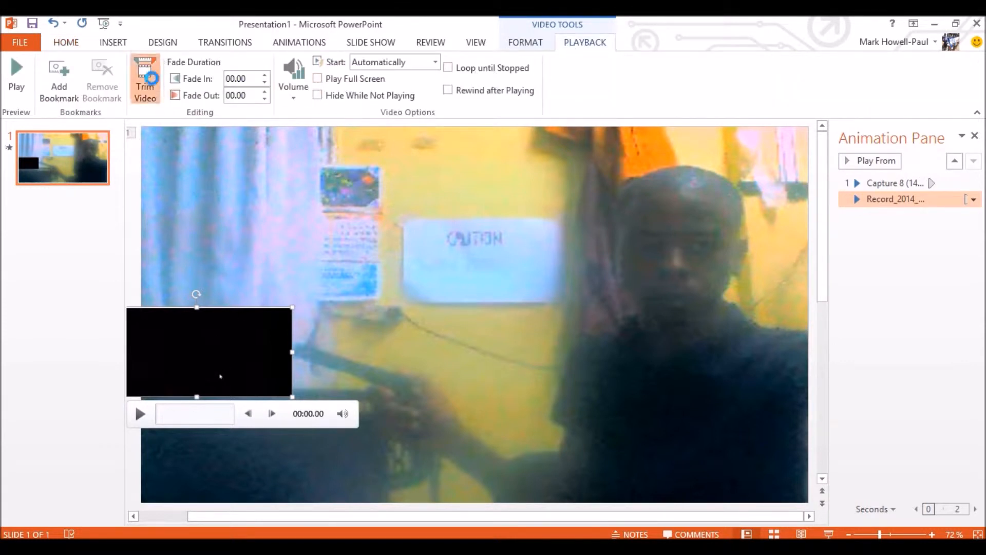
pyautogui.click(145, 82)
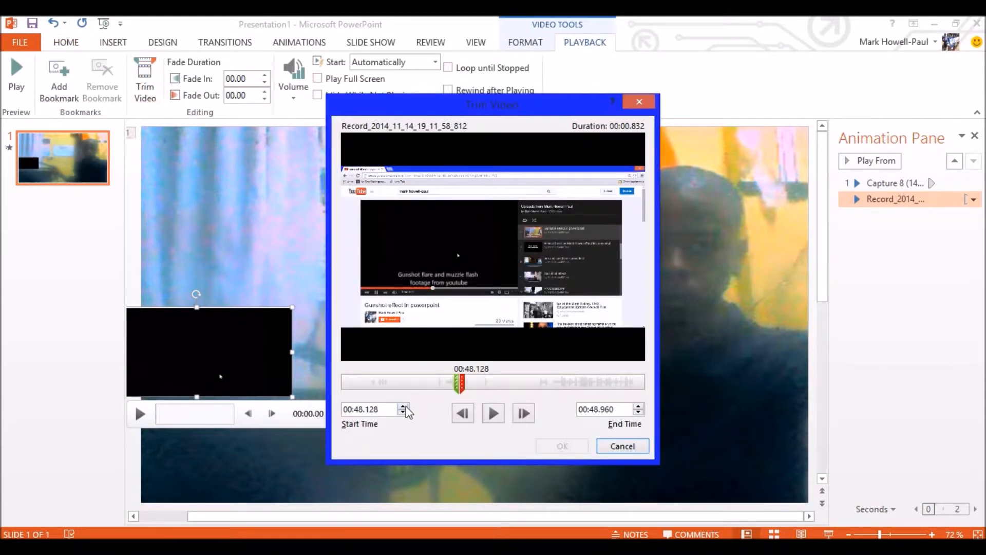
pyautogui.click(403, 406)
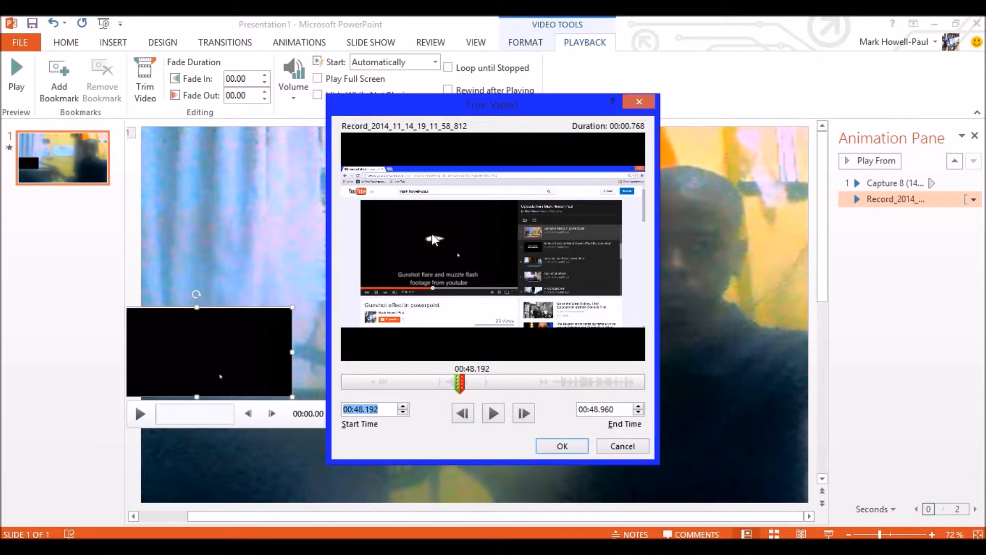
pyautogui.click(563, 446)
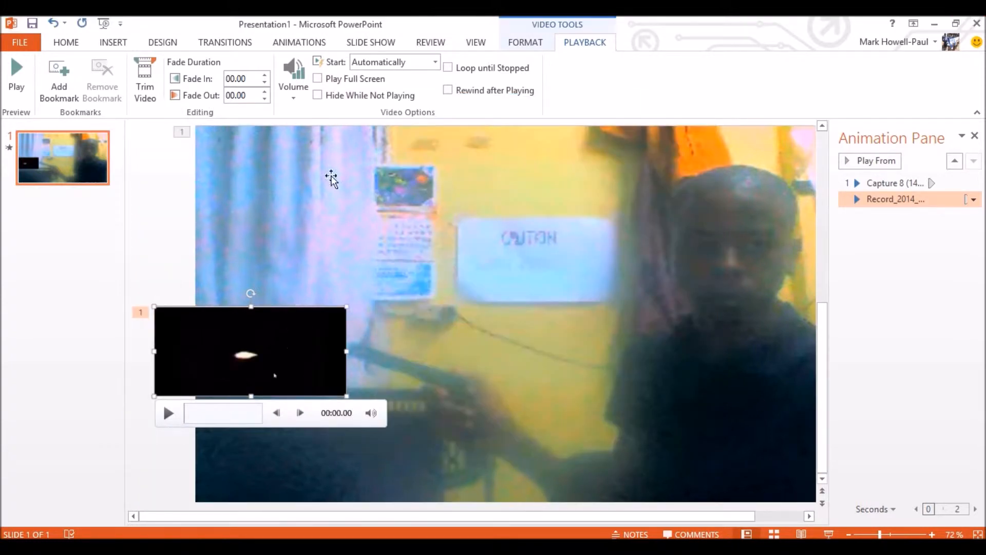
# - Apply soft edges of 54 pt to the muzzle-flash clip through the soft edges options and deselect it
pyautogui.click(536, 45)
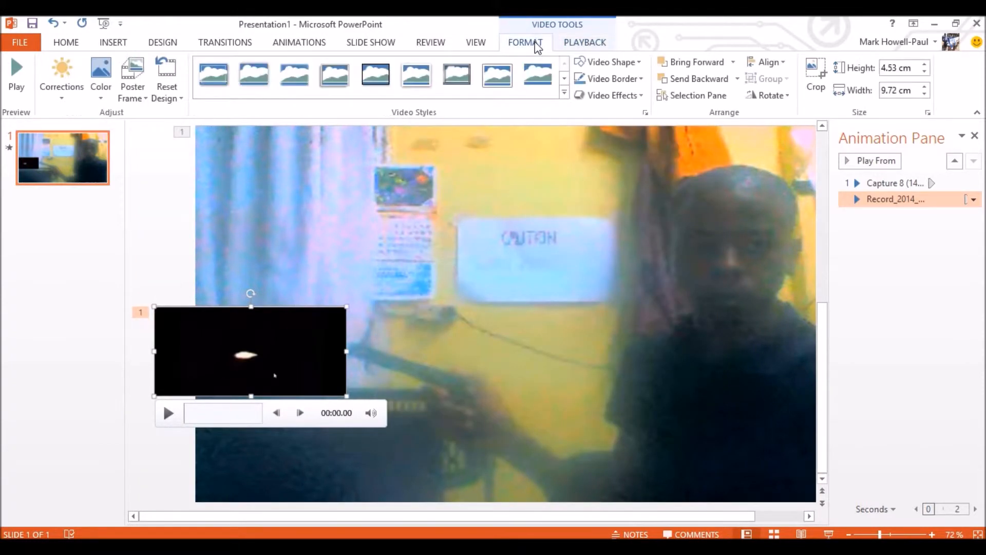
pyautogui.click(636, 94)
pyautogui.moveTo(655, 257)
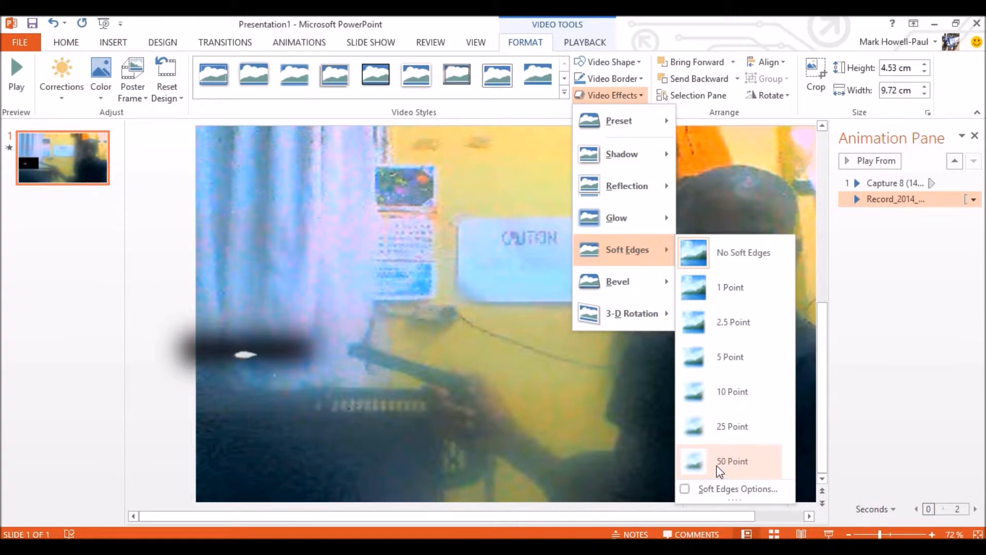
pyautogui.click(708, 490)
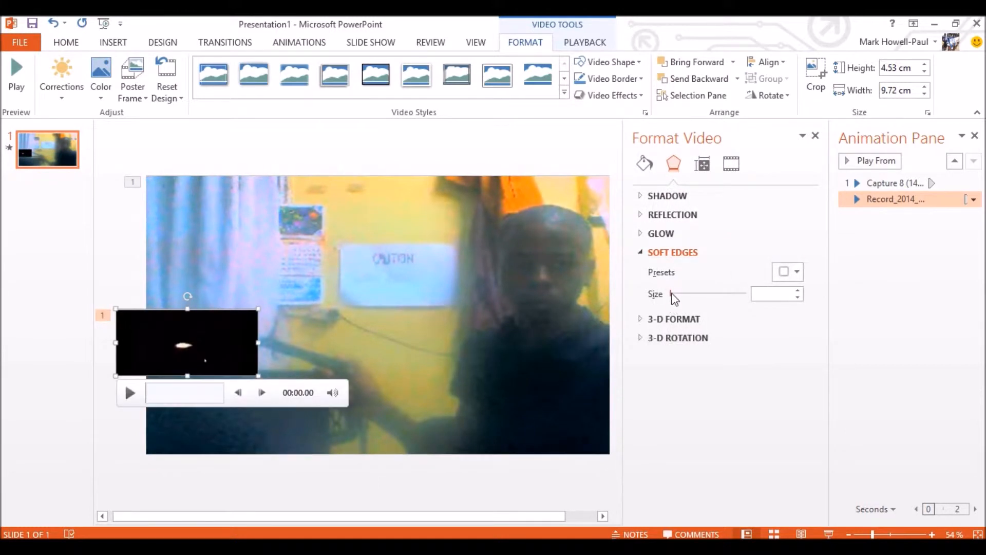
pyautogui.moveTo(674, 292); pyautogui.dragTo(713, 298)
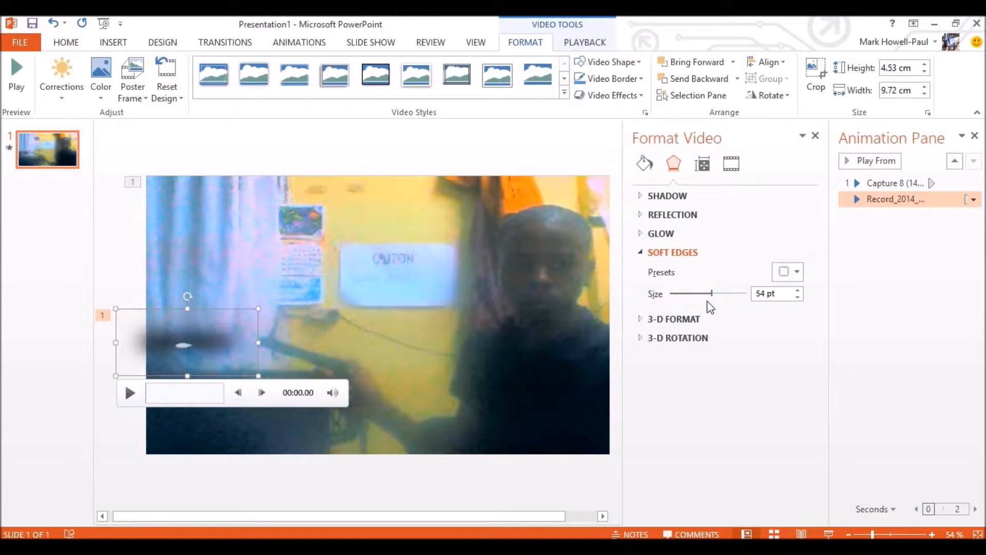
pyautogui.click(537, 149)
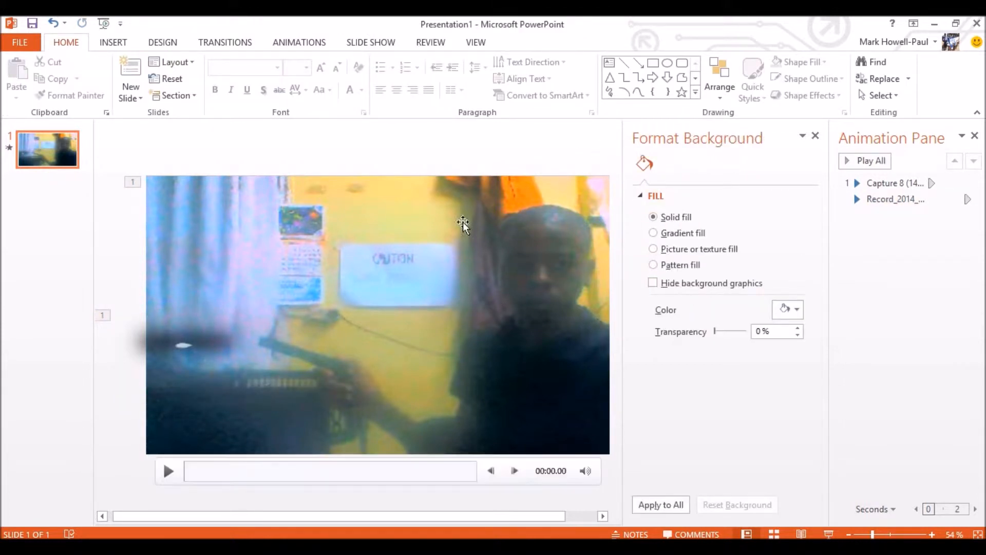
# - Increase the muzzle-flash clip's soft edges size to 61 pt and play all animations to check the effect
pyautogui.click(184, 345)
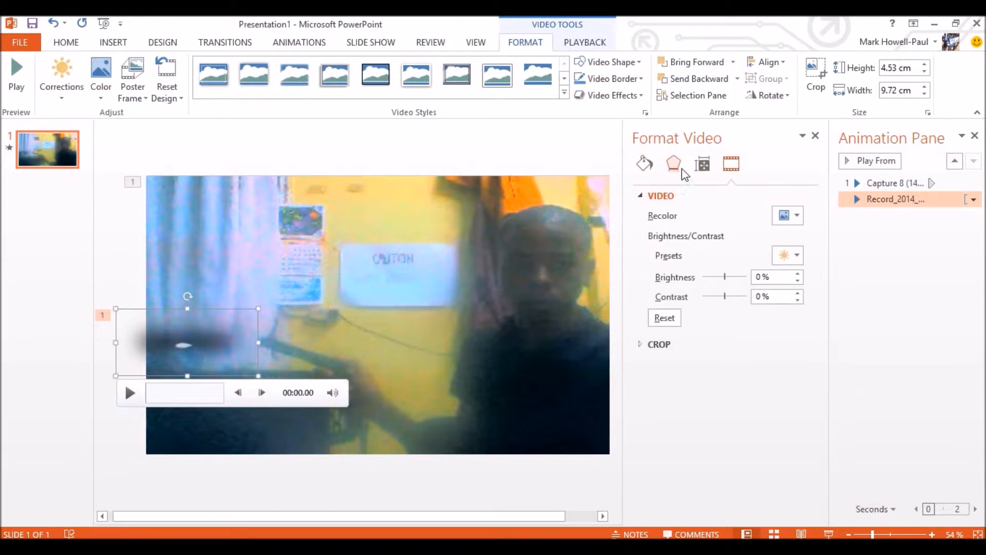
pyautogui.click(683, 170)
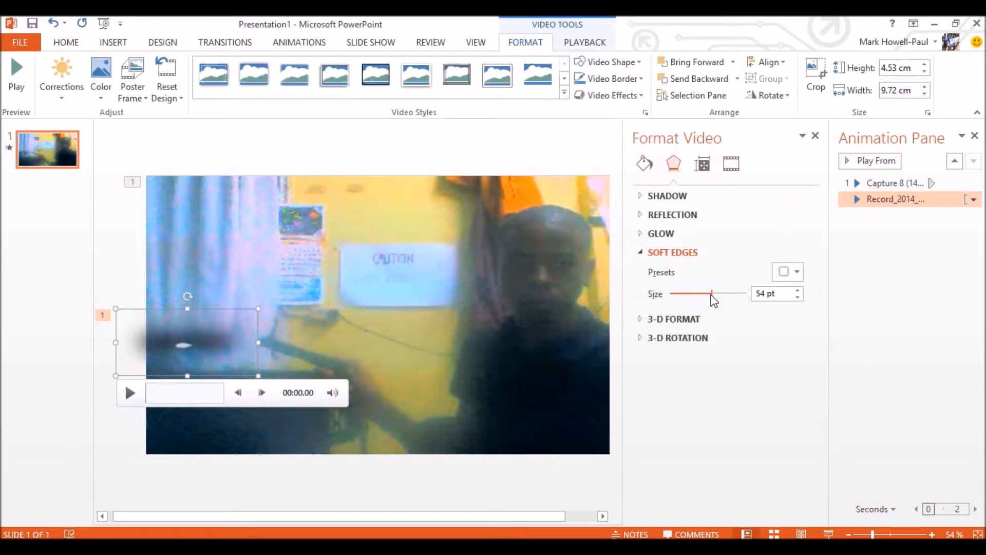
pyautogui.moveTo(718, 295); pyautogui.dragTo(718, 296)
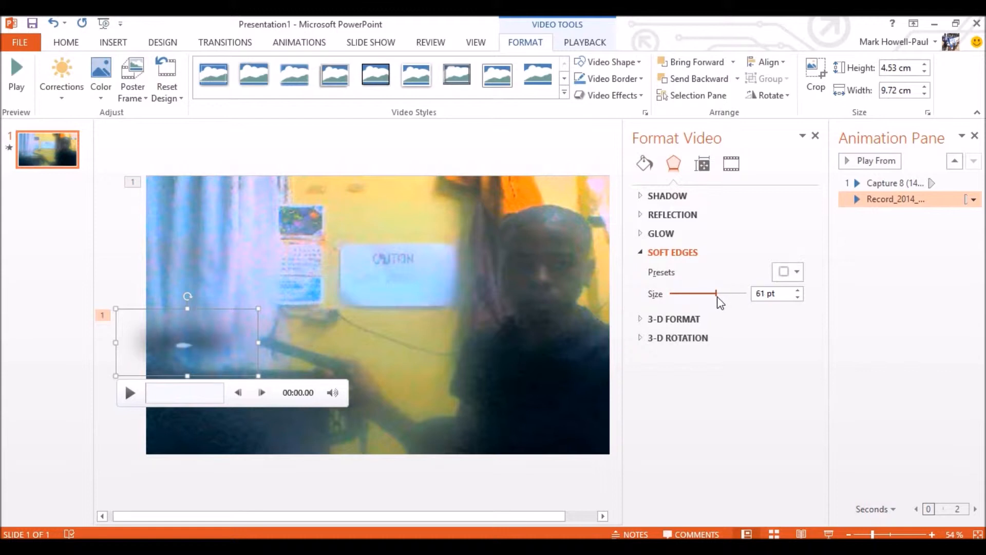
pyautogui.click(891, 242)
pyautogui.click(867, 159)
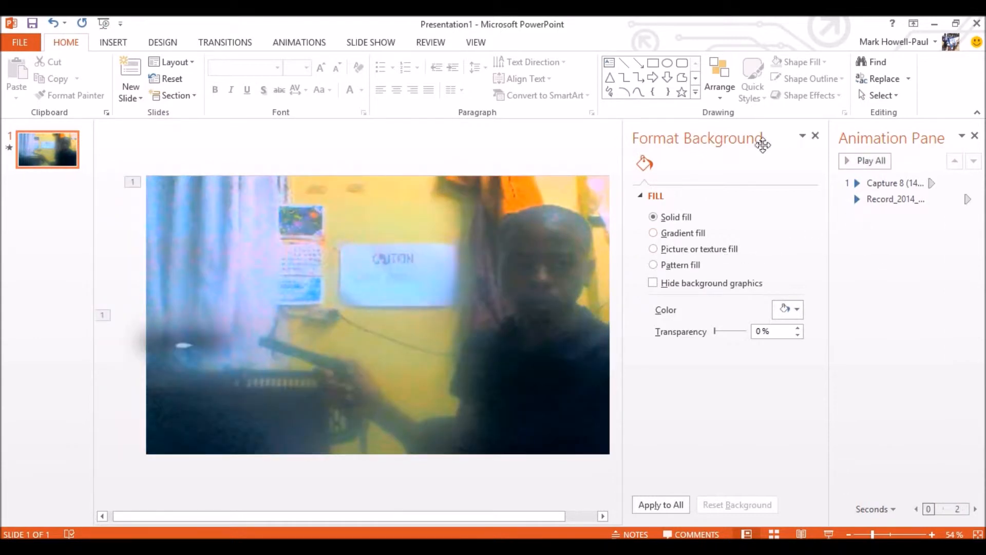
pyautogui.moveTo(498, 254)
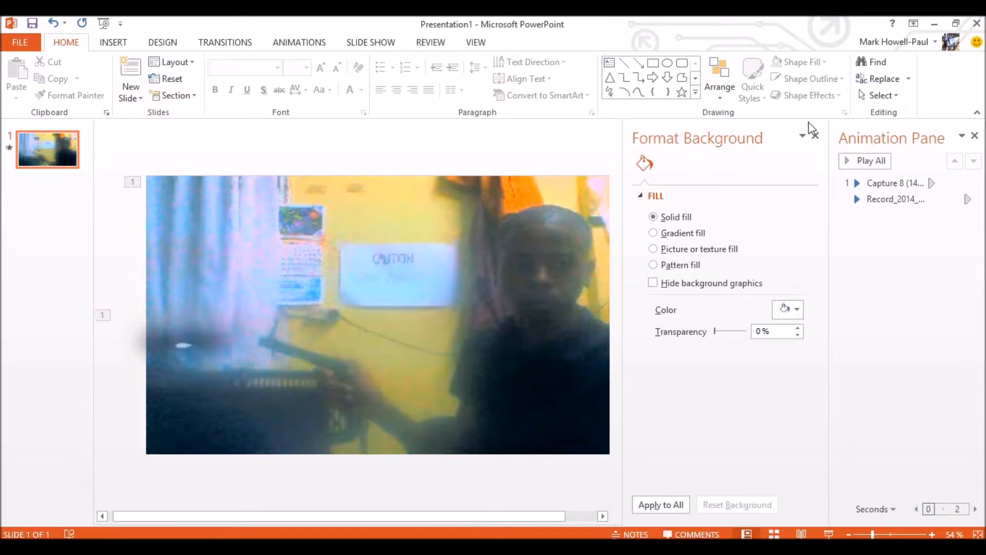
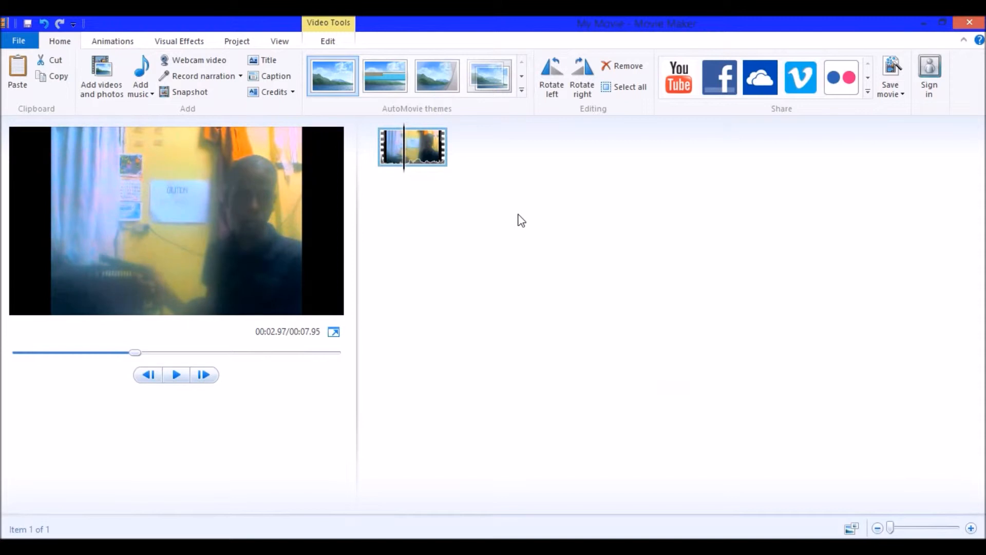
# - In Movie Maker, split the clip at 00:03.00 and save a PNG snapshot of that frame in the Pictures folder
pyautogui.press('l')
pyautogui.press('l')
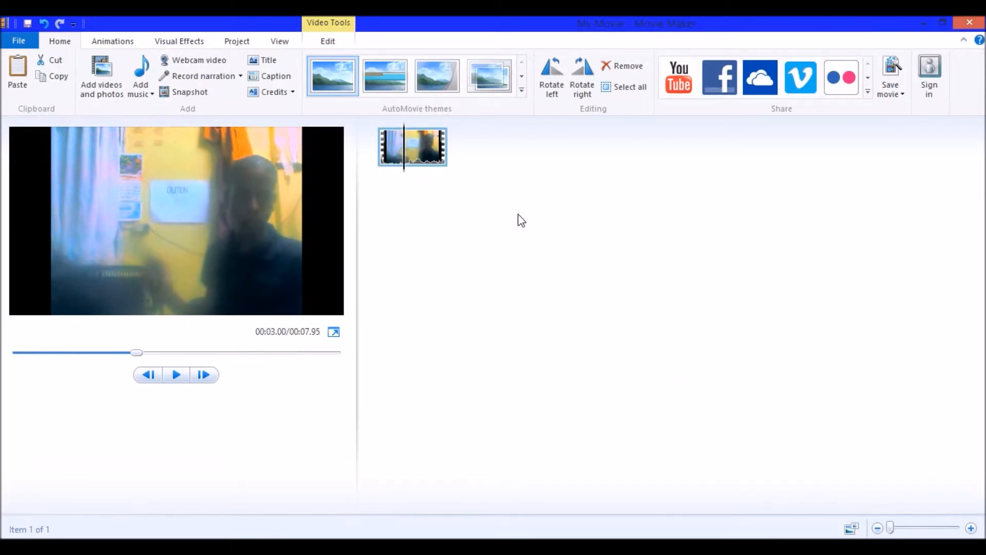
pyautogui.press('m')
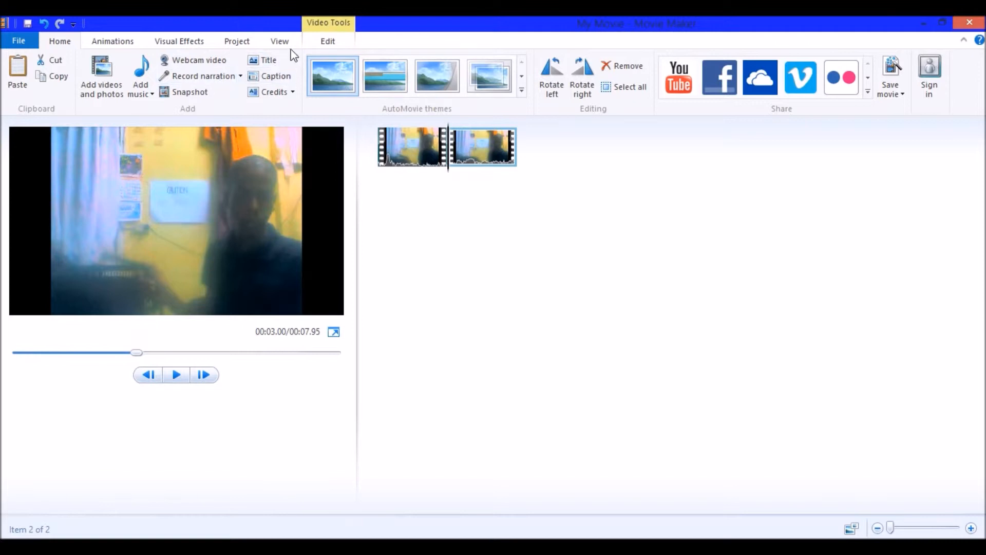
pyautogui.click(181, 93)
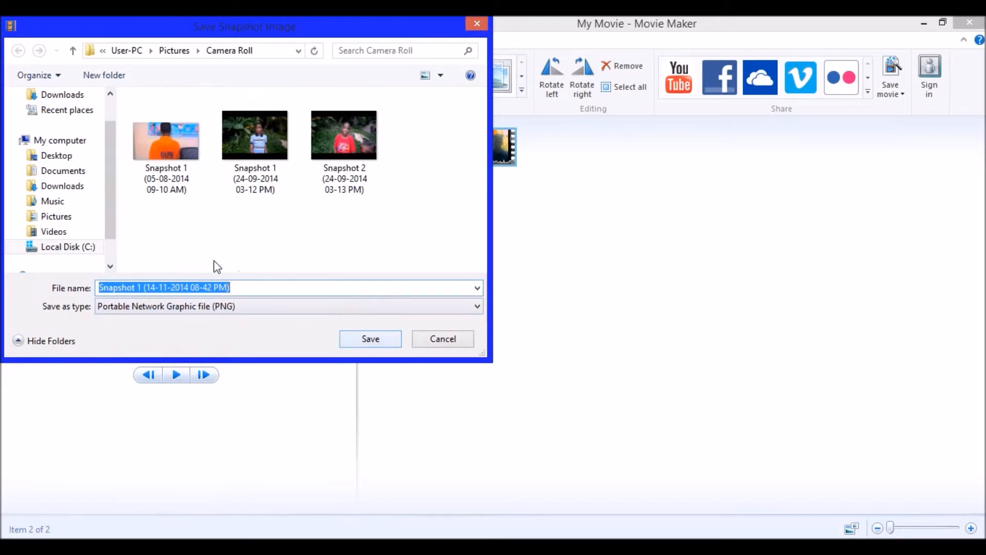
pyautogui.click(88, 218)
pyautogui.click(380, 343)
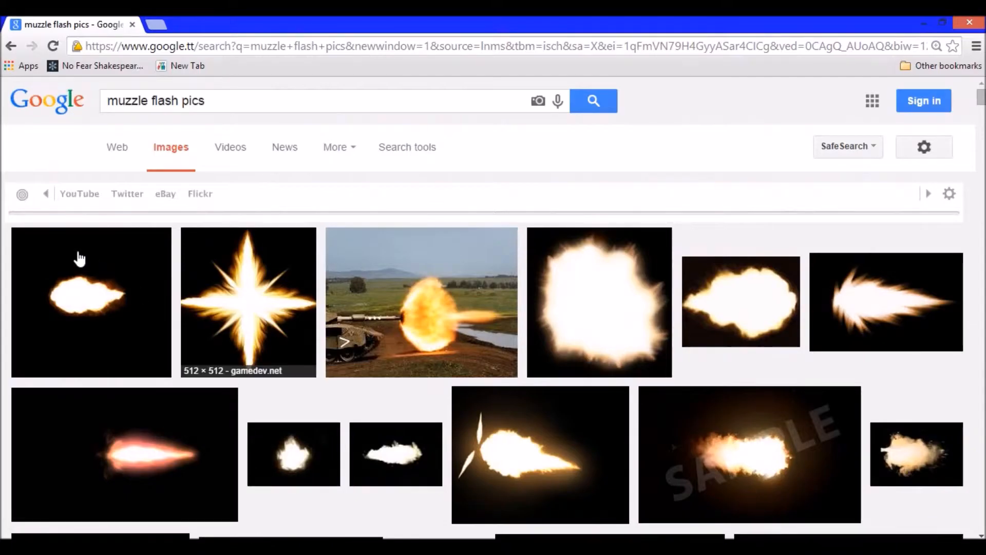
pyautogui.rightClick(80, 256)
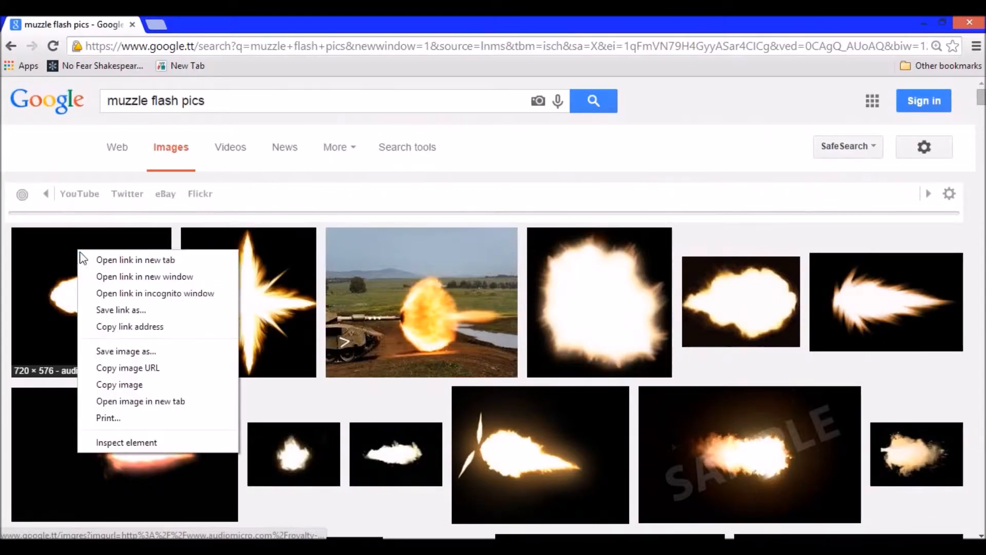
pyautogui.click(230, 97)
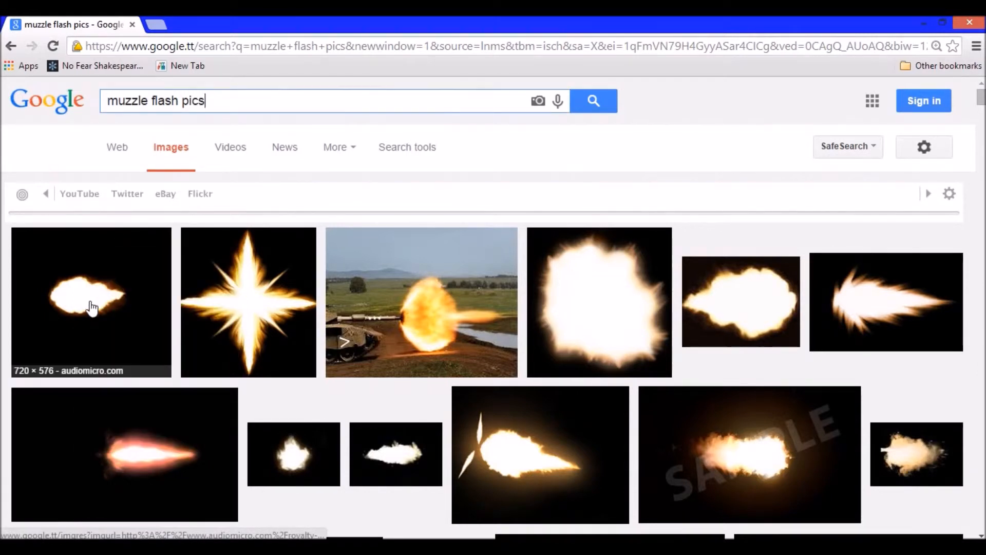
# - Switch to PowerPoint and copy the muzzle-flash picture from slide 1 onto the snapshot on slide 2, placing it in front of the gun
pyautogui.hotkey('alt', 'Tab')
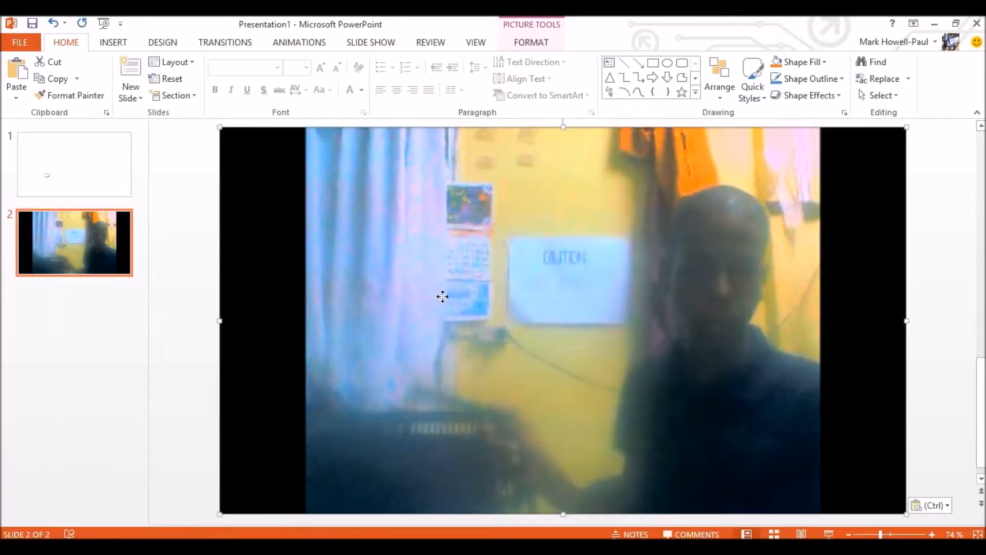
pyautogui.click(67, 193)
pyautogui.click(396, 397)
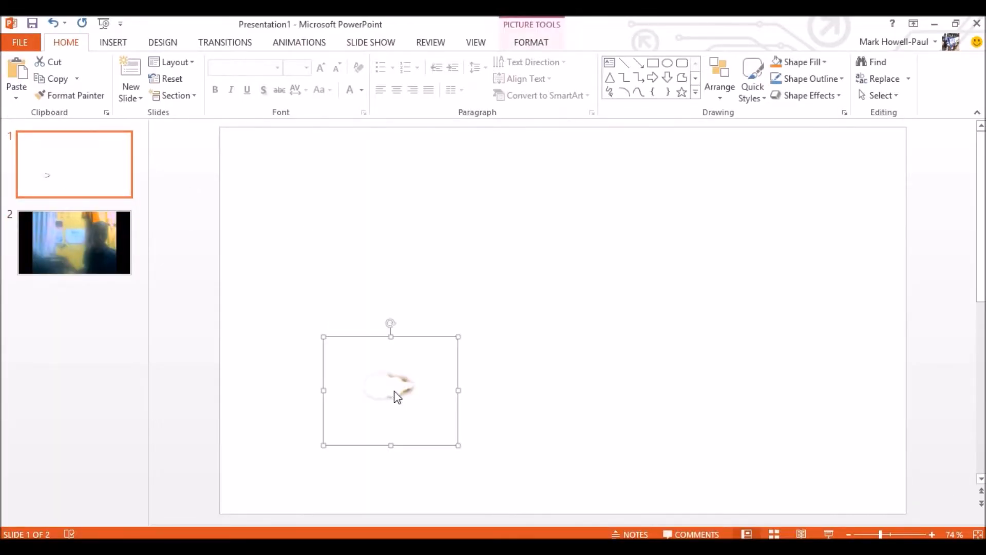
pyautogui.rightClick(395, 395)
pyautogui.click(417, 176)
pyautogui.click(93, 264)
pyautogui.click(26, 81)
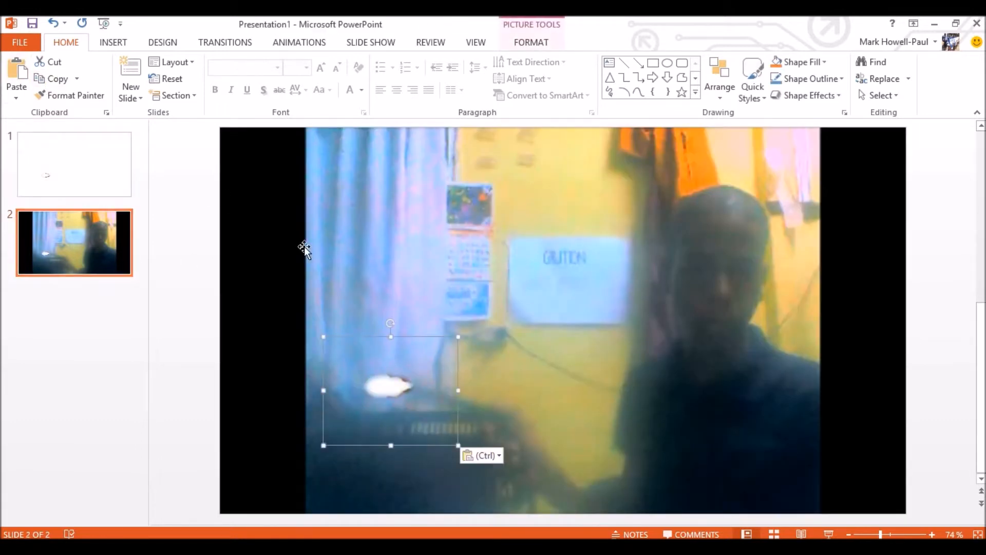
pyautogui.moveTo(392, 385)
pyautogui.mouseDown()
pyautogui.moveTo(379, 383)
pyautogui.moveTo(390, 383)
pyautogui.mouseUp()
pyautogui.click(186, 394)
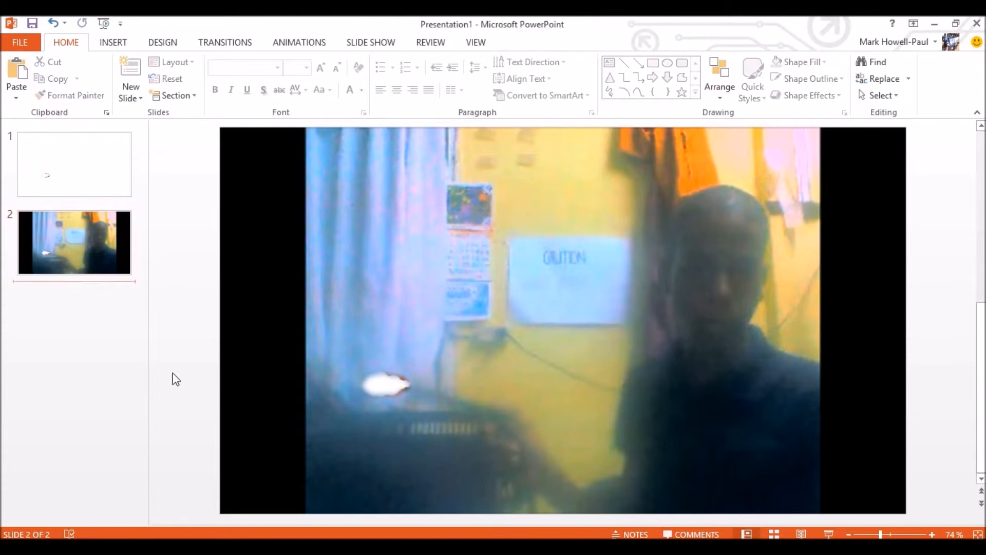
# - Remove the background of the muzzle-flash picture on slide 2 and deselect it
pyautogui.click(398, 392)
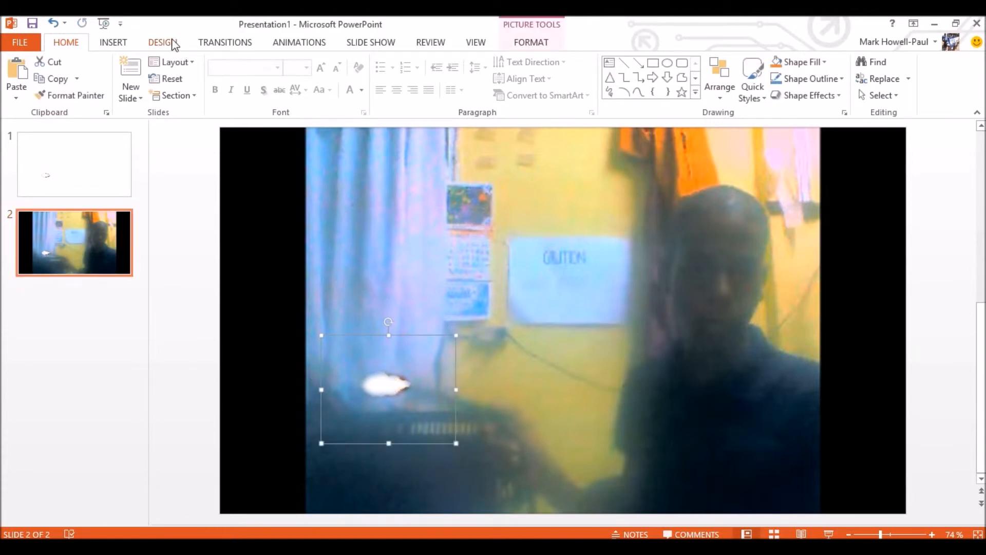
pyautogui.click(534, 42)
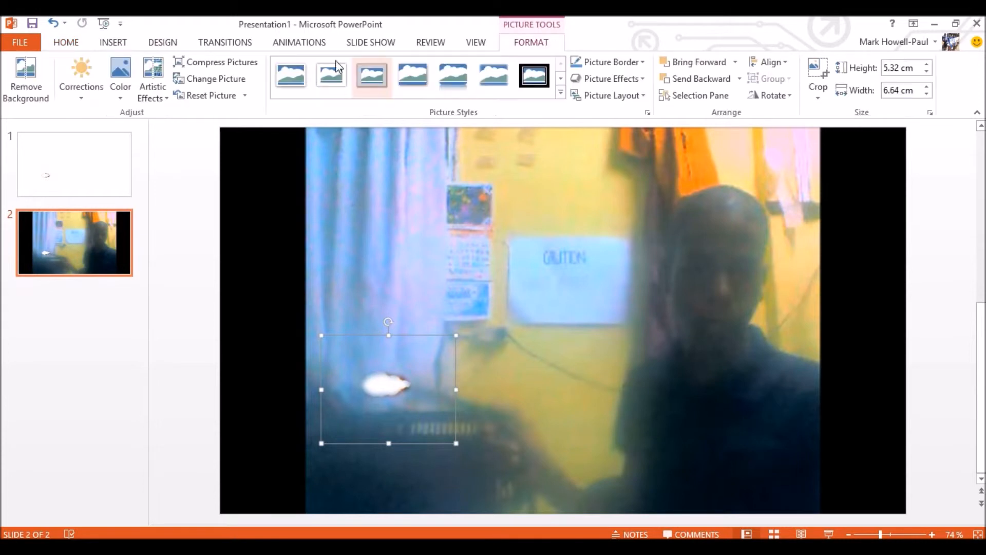
pyautogui.click(24, 82)
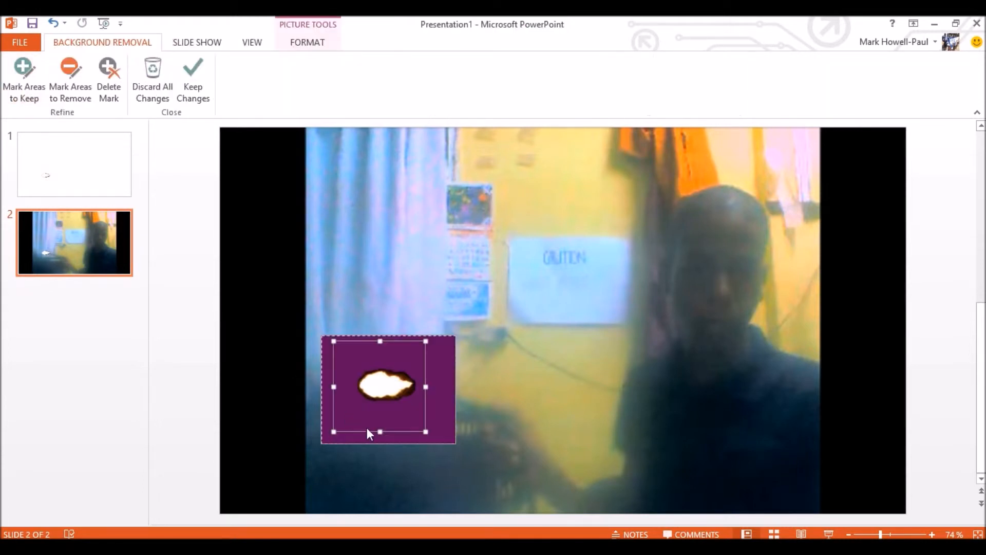
pyautogui.click(193, 280)
pyautogui.click(382, 380)
pyautogui.click(606, 430)
pyautogui.click(177, 160)
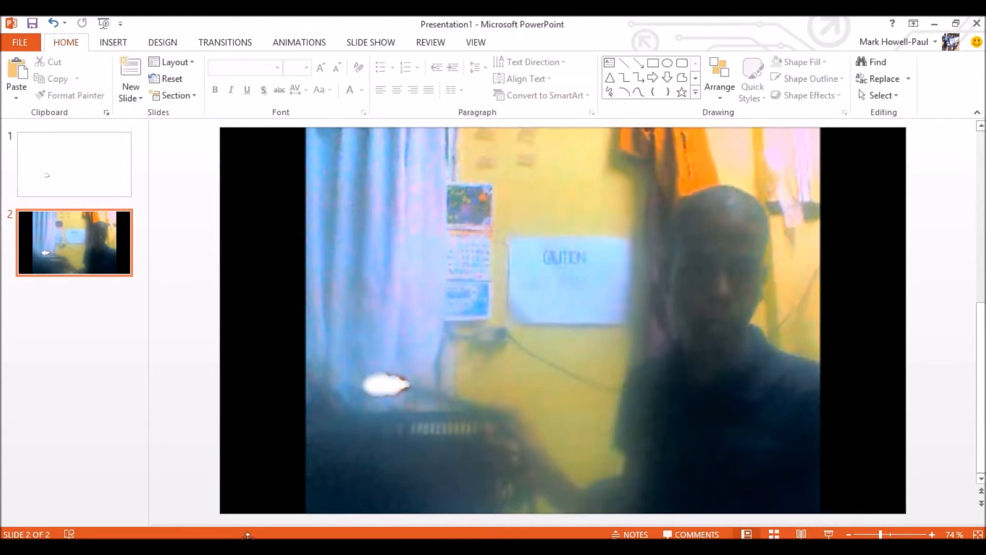
# - Delete the first slide so only the snapshot slide with the muzzle flash is kept
pyautogui.click(69, 155)
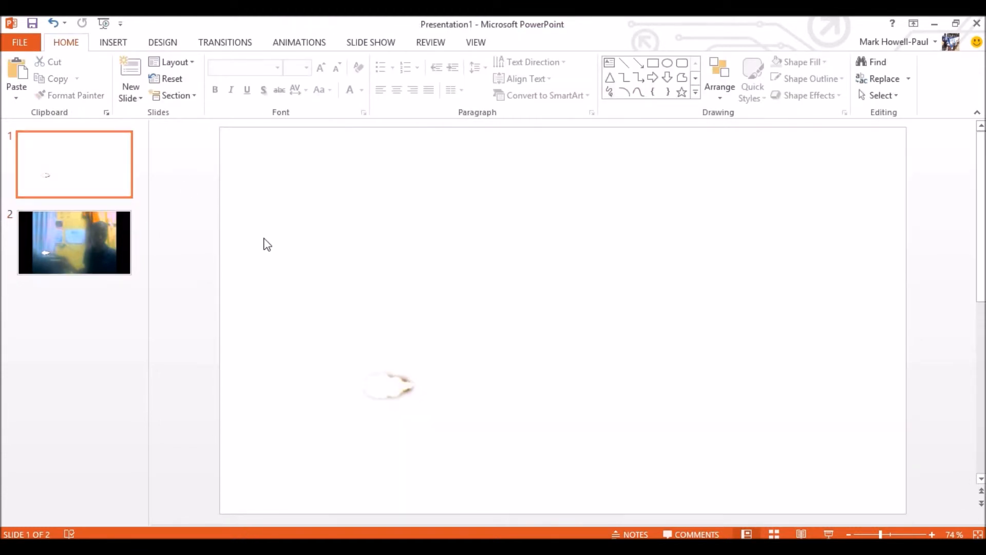
pyautogui.click(75, 194)
pyautogui.press('Delete')
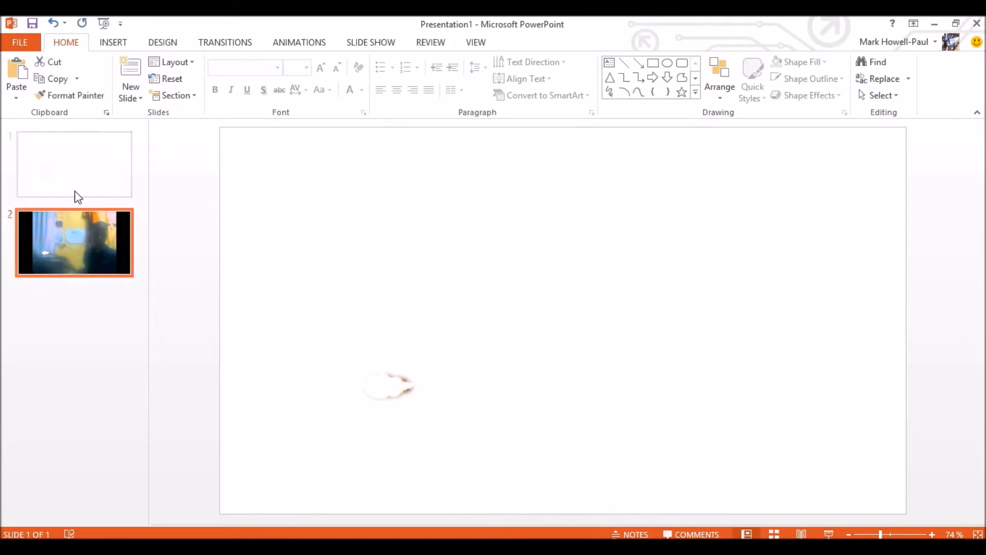
# - Open the presentation's export options and choose to change the file type
pyautogui.click(22, 49)
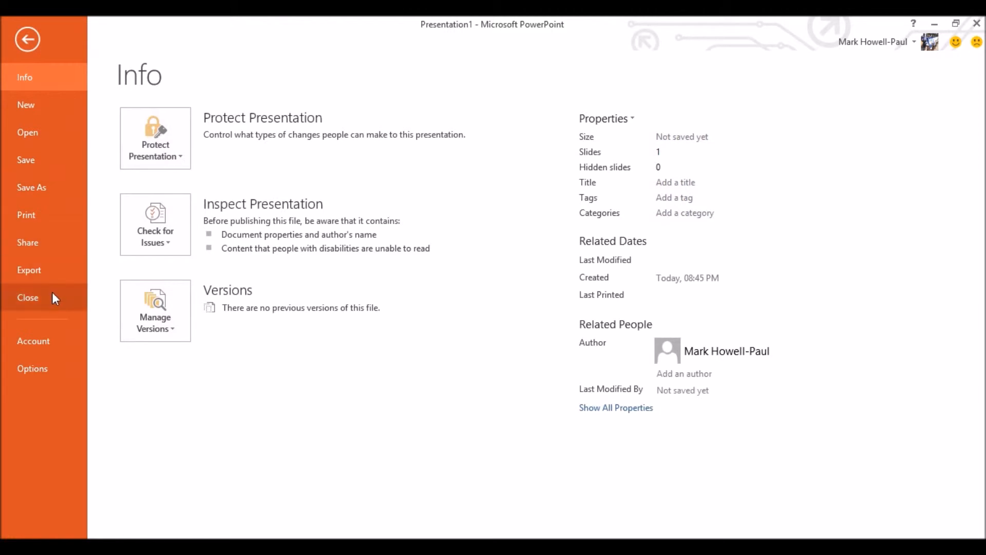
pyautogui.click(62, 268)
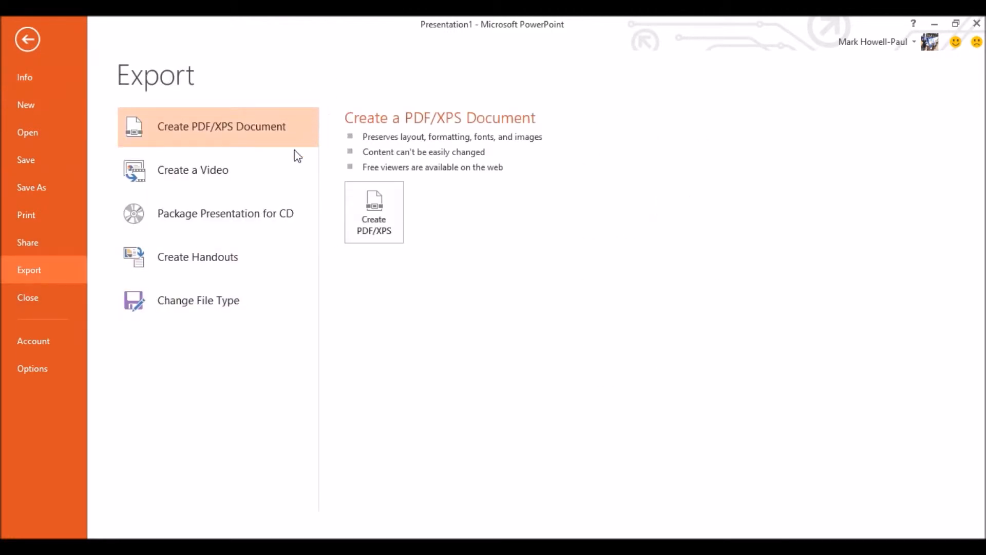
pyautogui.click(184, 300)
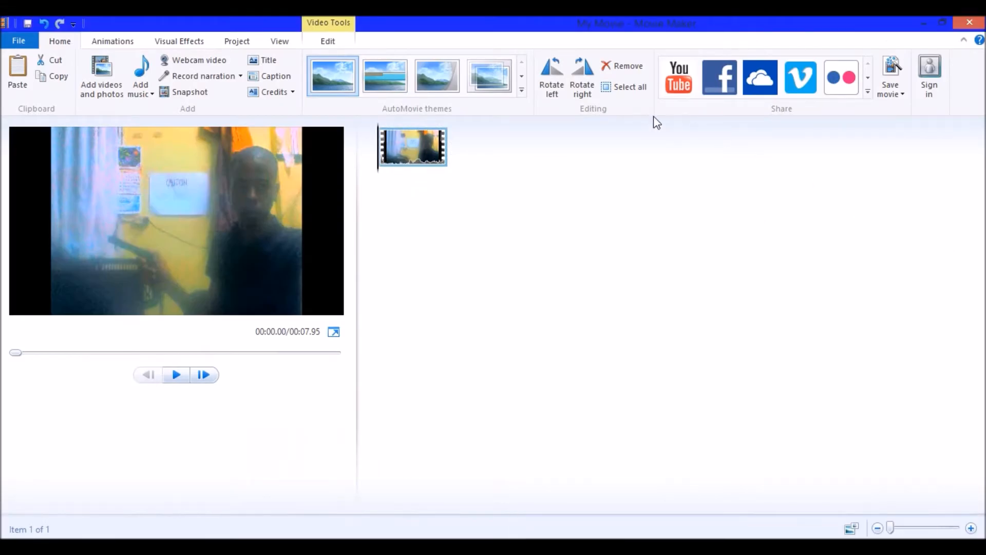
# - In Movie Maker, play the clip to the gunshot moment, step back frame by frame and split it at about 00:02.97
pyautogui.press('space')
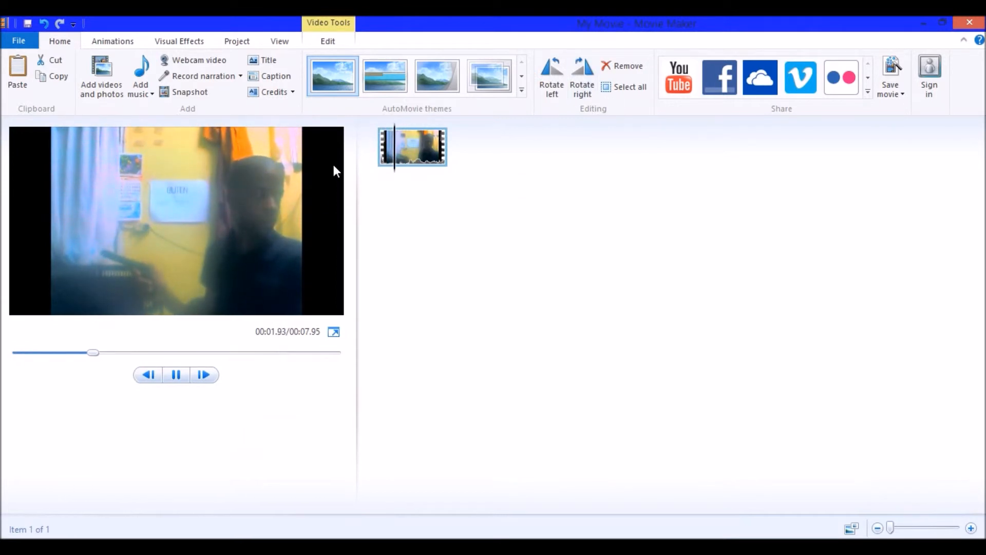
pyautogui.press('space')
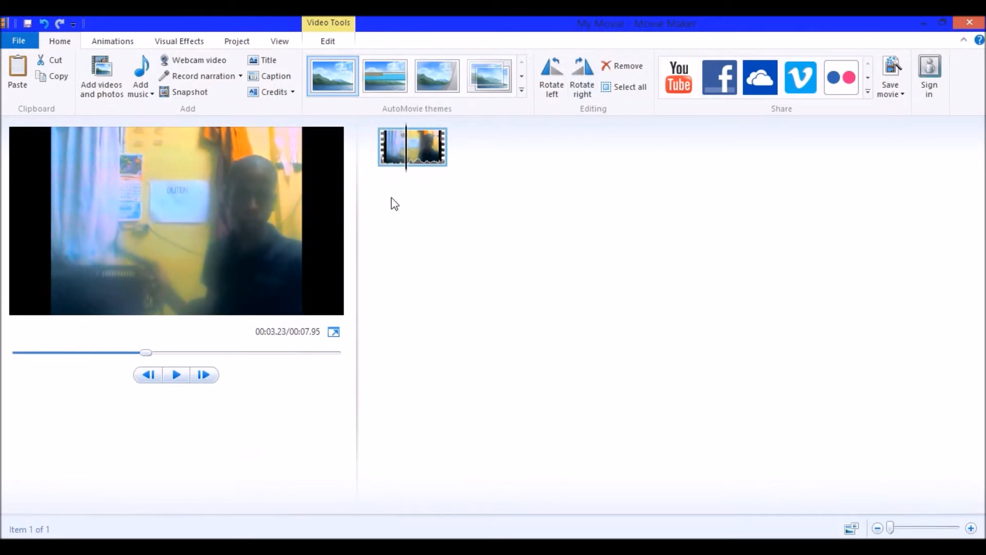
pyautogui.press('j')
pyautogui.press('j')
pyautogui.press('j')
pyautogui.press('j')
pyautogui.press('j')
pyautogui.press('j')
pyautogui.press('j')
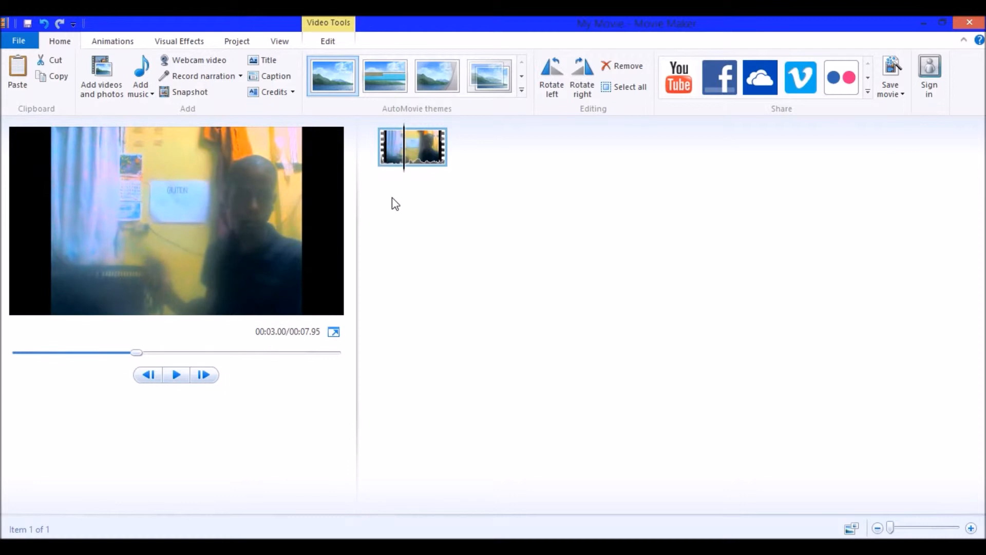
pyautogui.press('j')
pyautogui.press('j')
pyautogui.press('l')
pyautogui.press('l')
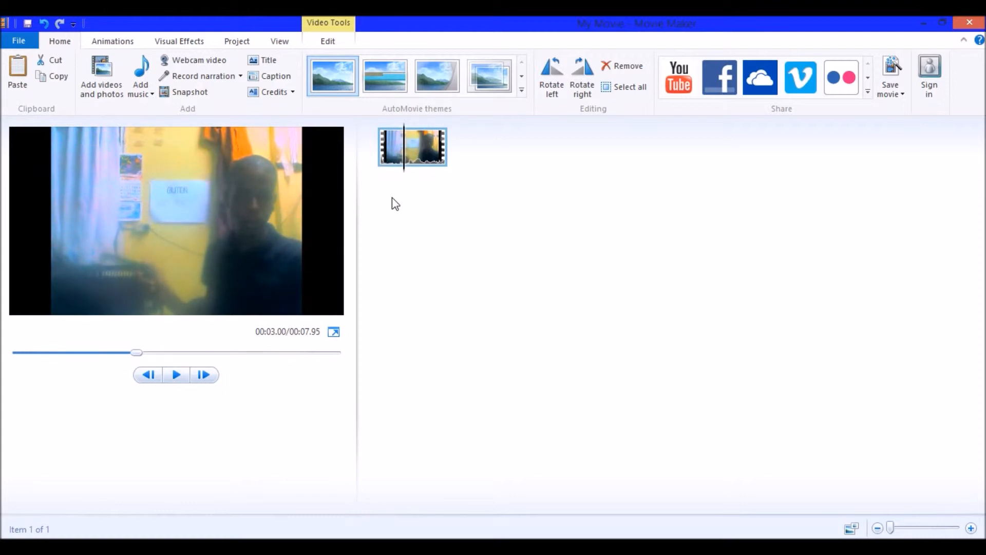
pyautogui.press('m')
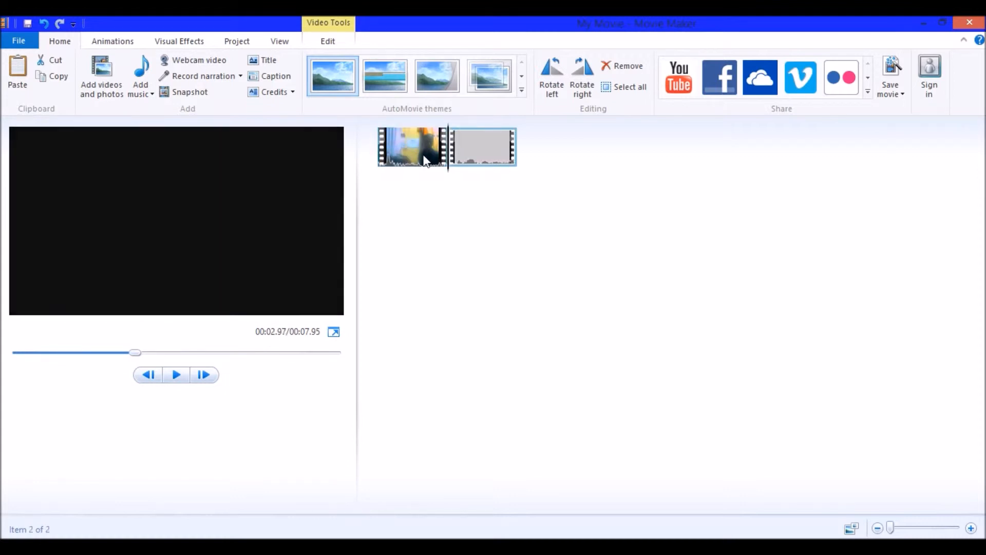
# - Insert the exported picture Presentation1.png from the Pictures folder between the two clip halves
pyautogui.click(102, 85)
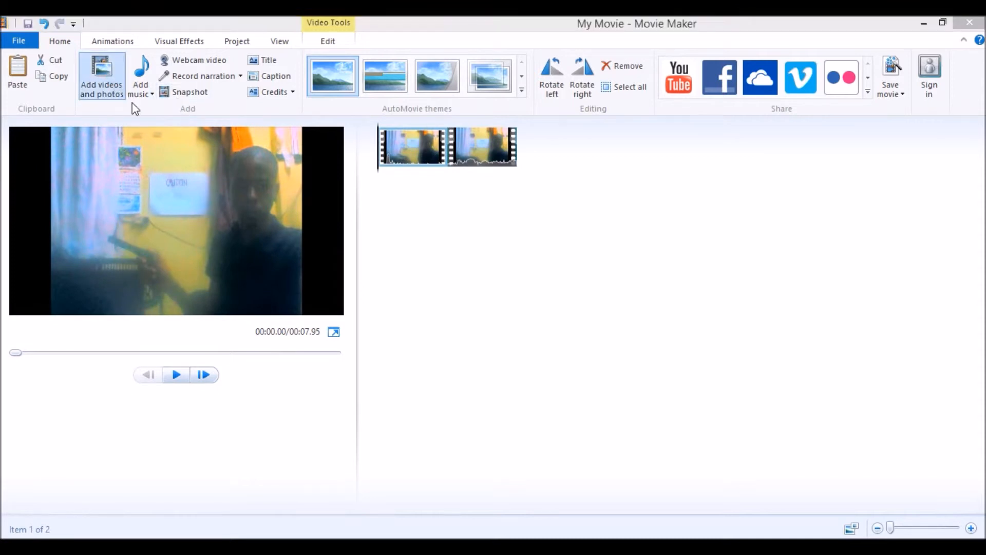
pyautogui.click(82, 255)
pyautogui.scroll(-5, 380, 198)
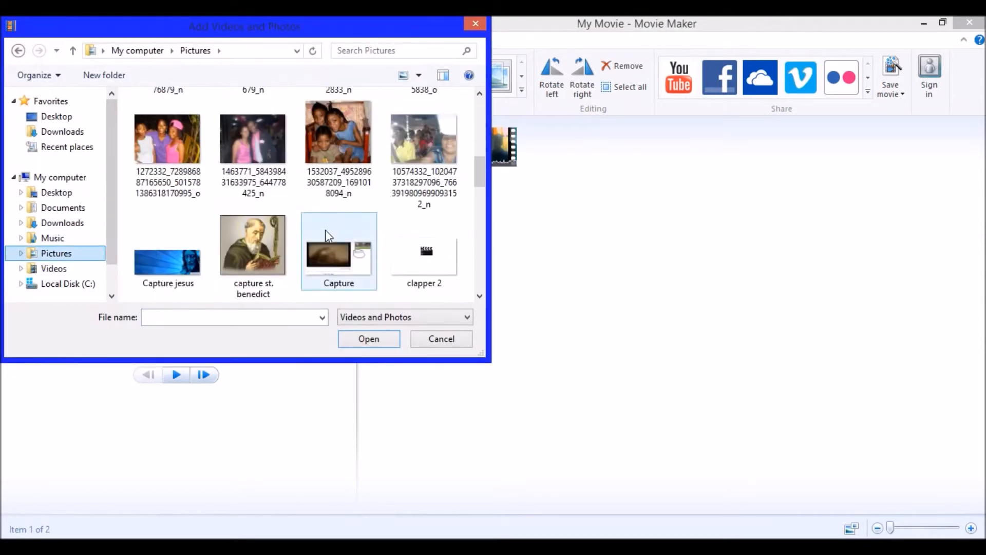
pyautogui.scroll(-1, 325, 230)
pyautogui.scroll(-5, 334, 195)
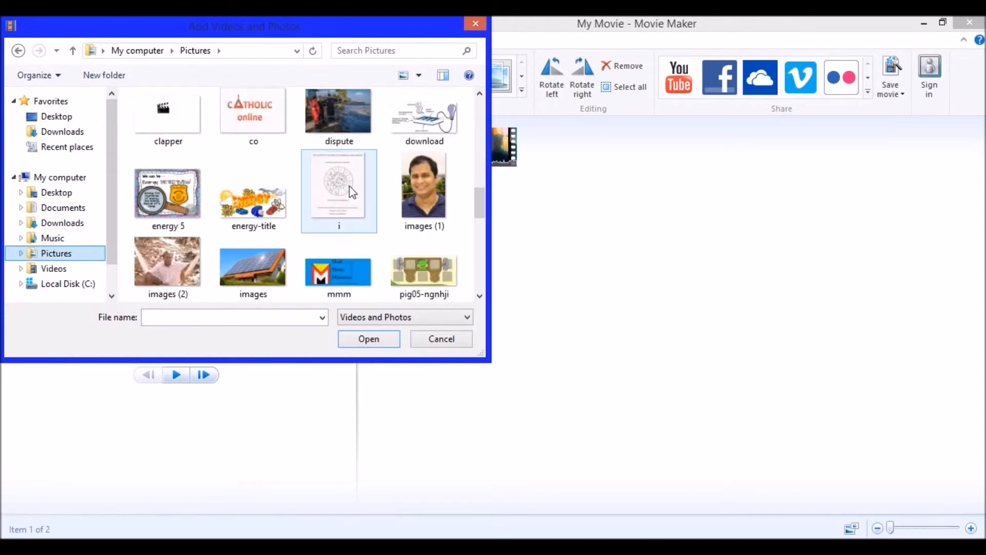
pyautogui.scroll(-1, 252, 206)
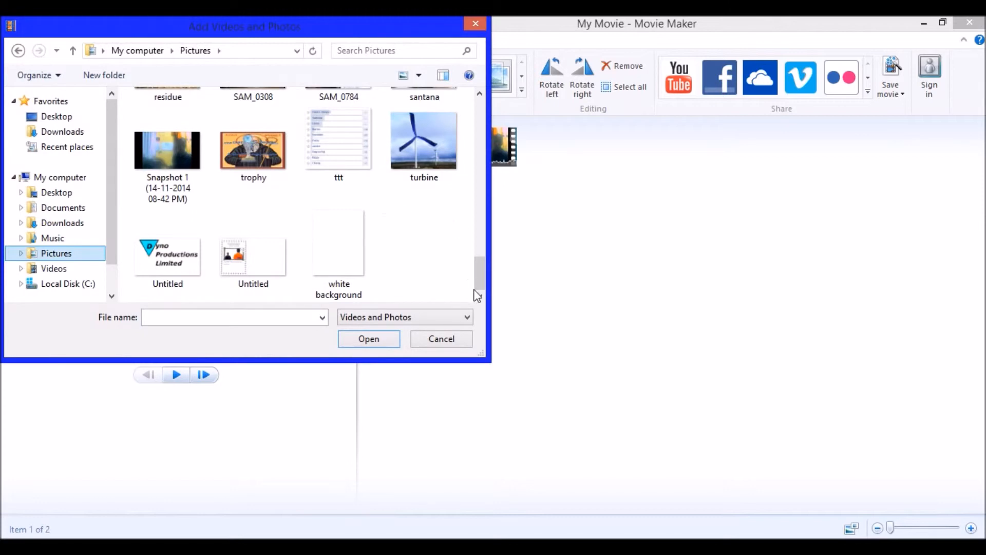
pyautogui.moveTo(480, 276); pyautogui.dragTo(448, 165)
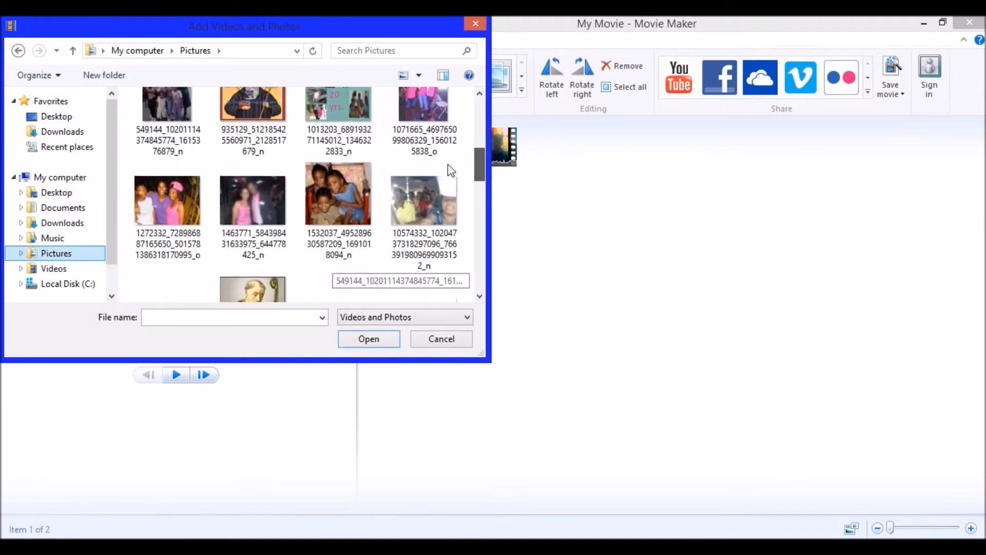
pyautogui.doubleClick(448, 167)
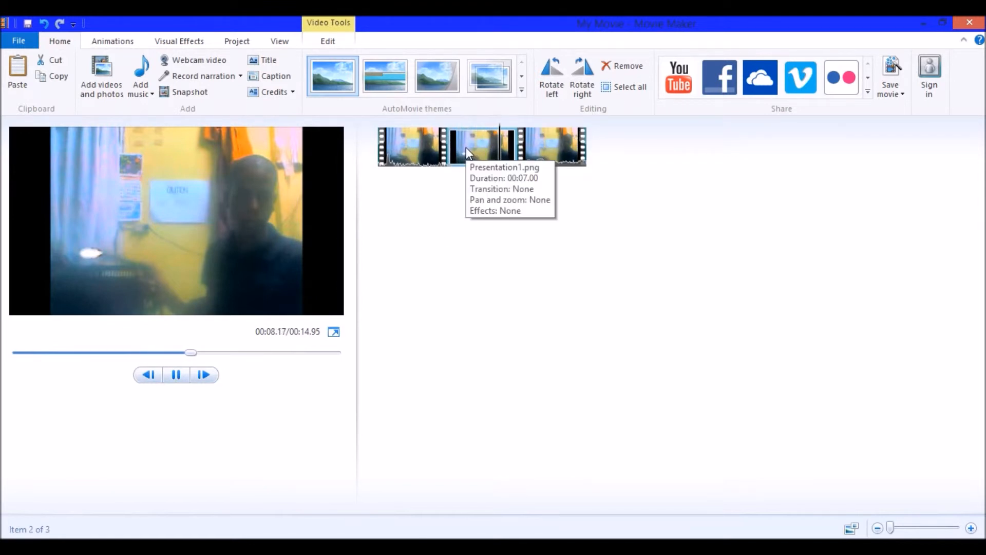
# - Set the duration of the inserted muzzle-flash picture to 0.06 seconds
pyautogui.click(446, 137)
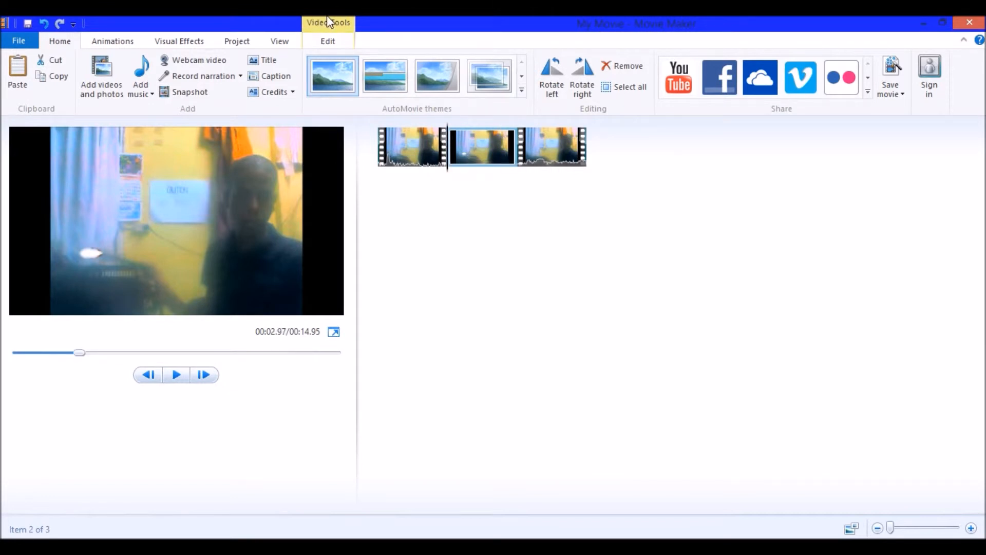
pyautogui.click(331, 41)
pyautogui.click(291, 90)
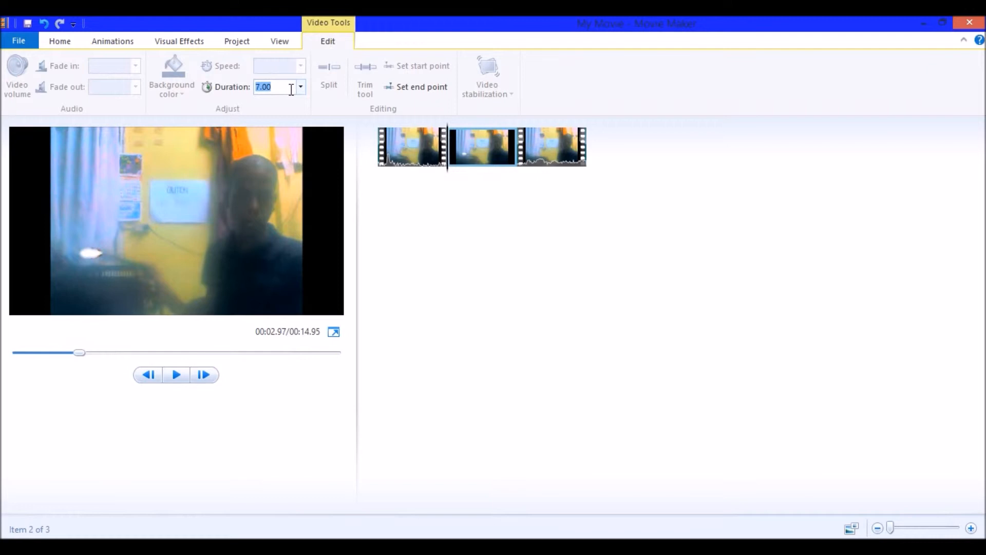
pyautogui.write('0.06')
# - Play the movie from the first clip across the muzzle-flash picture to check the gunshot effect
pyautogui.click(406, 150)
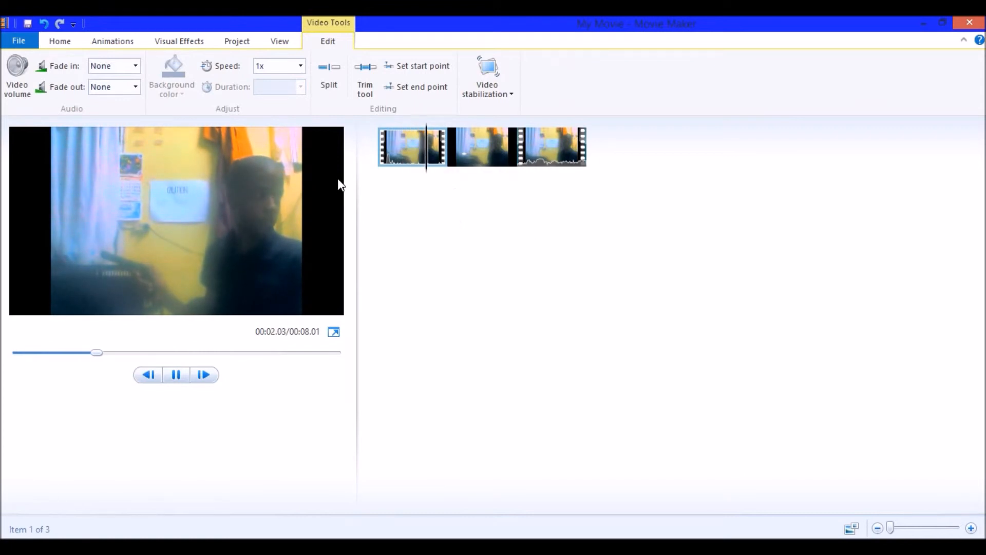
pyautogui.click(477, 143)
pyautogui.press('space')
pyautogui.click(436, 144)
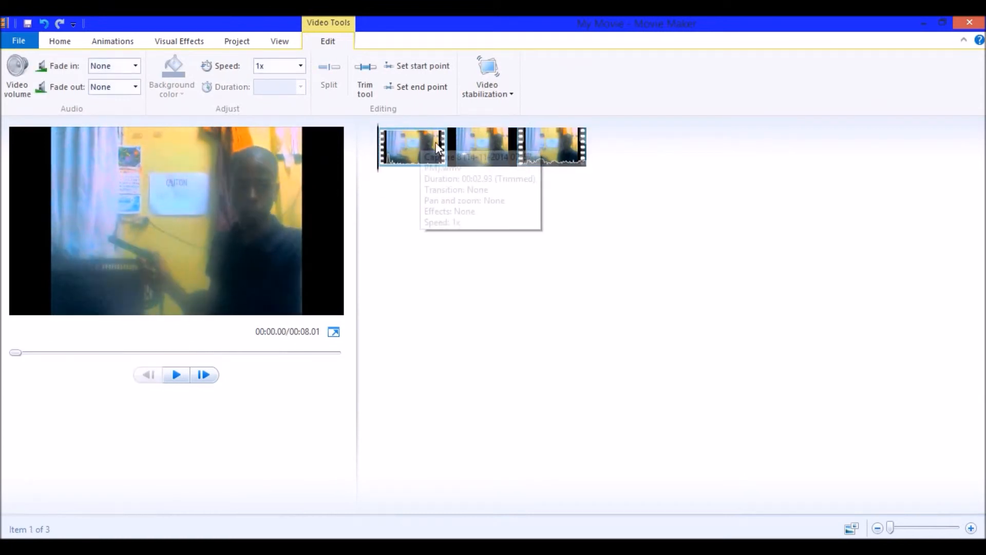
# - Replay the movie from the first clip through the muzzle-flash picture to recheck the timing of the gunshot
pyautogui.click(433, 150)
pyautogui.press('space')
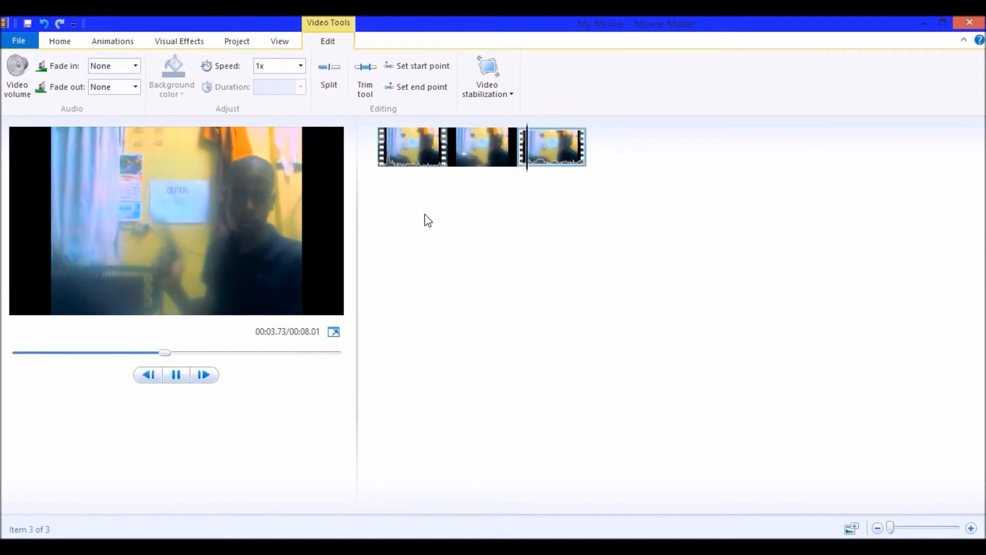
pyautogui.click(431, 163)
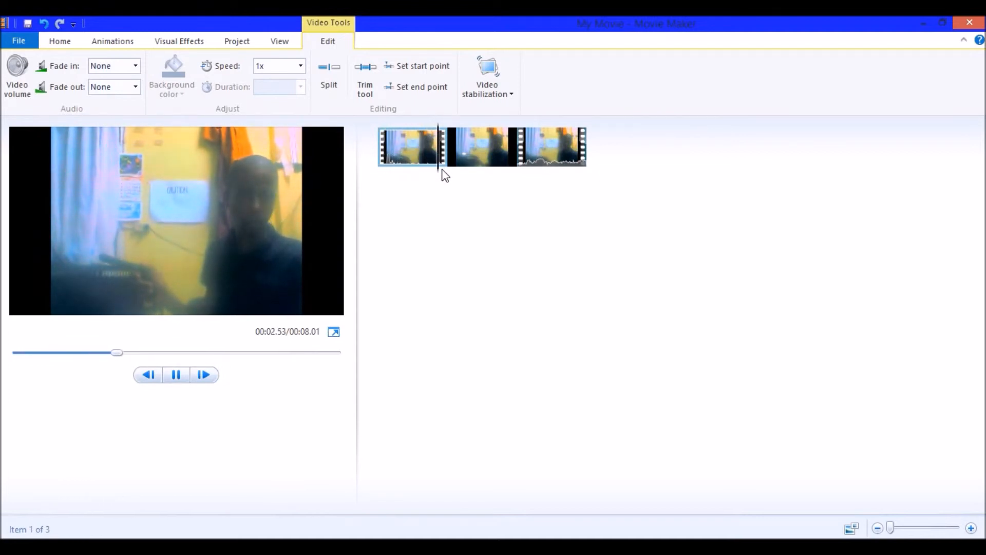
# - Shorten the duration of the muzzle-flash picture between the two video clips slightly
pyautogui.click(492, 158)
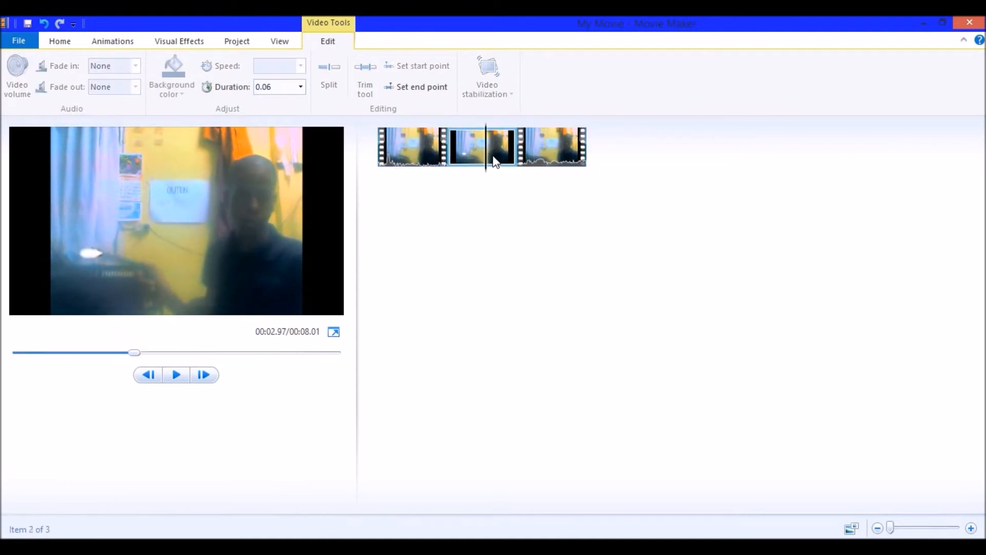
pyautogui.click(284, 87)
pyautogui.press('Return')
# - Play the movie from the first clip into the last one to check the shortened muzzle flash
pyautogui.click(423, 158)
pyautogui.press('space')
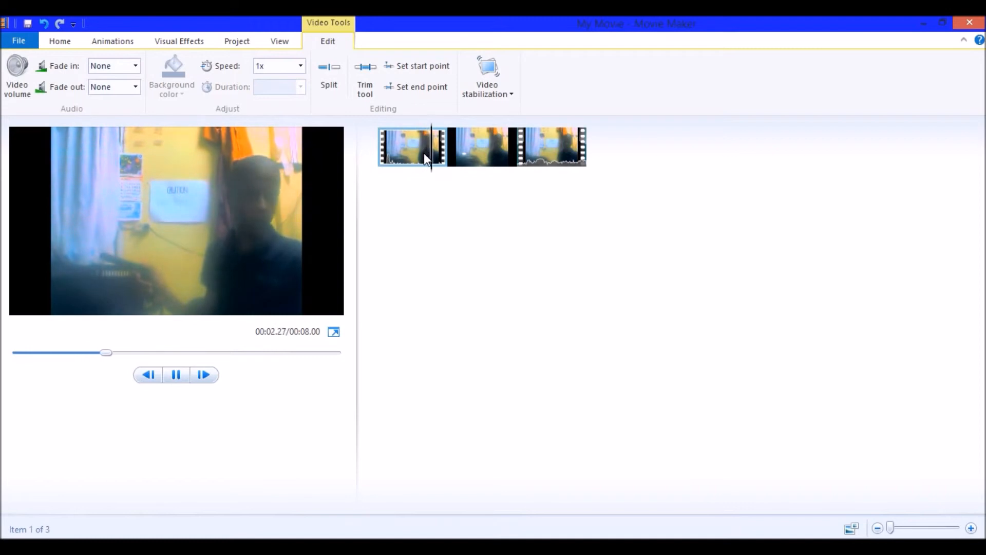
pyautogui.click(461, 151)
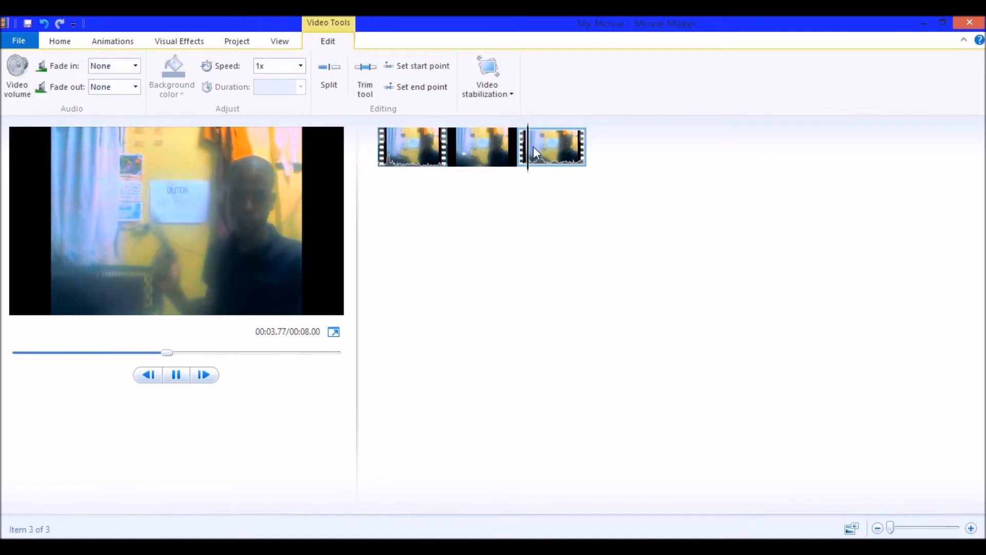
pyautogui.click(427, 149)
pyautogui.press('space')
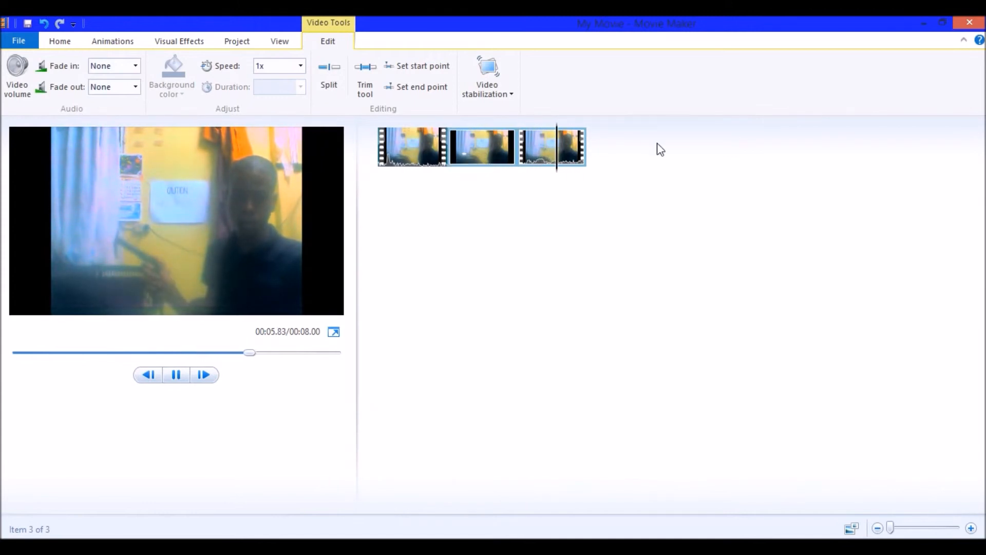
# - Find the frame after the gunshot in the last clip, trim its remainder so the movie ends at about 00:03.45, and return to the start
pyautogui.click(551, 152)
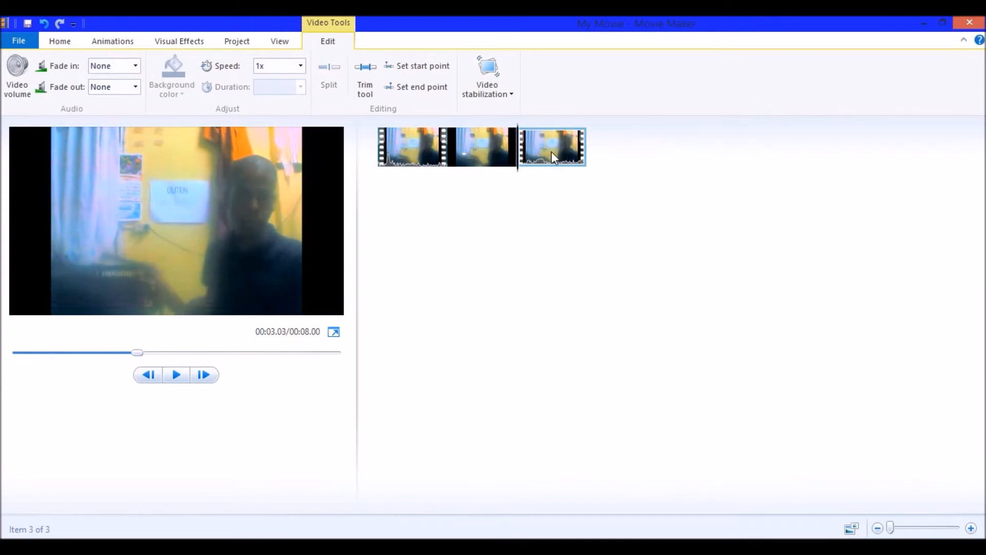
pyautogui.press('Left')
pyautogui.press('Left')
pyautogui.press('Left')
pyautogui.press('Left')
pyautogui.press('Left')
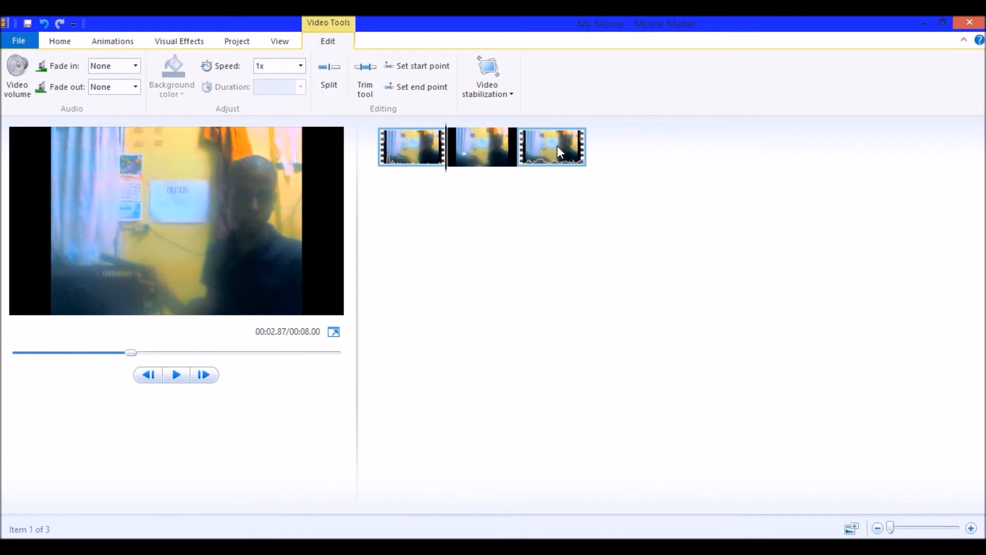
pyautogui.click(523, 151)
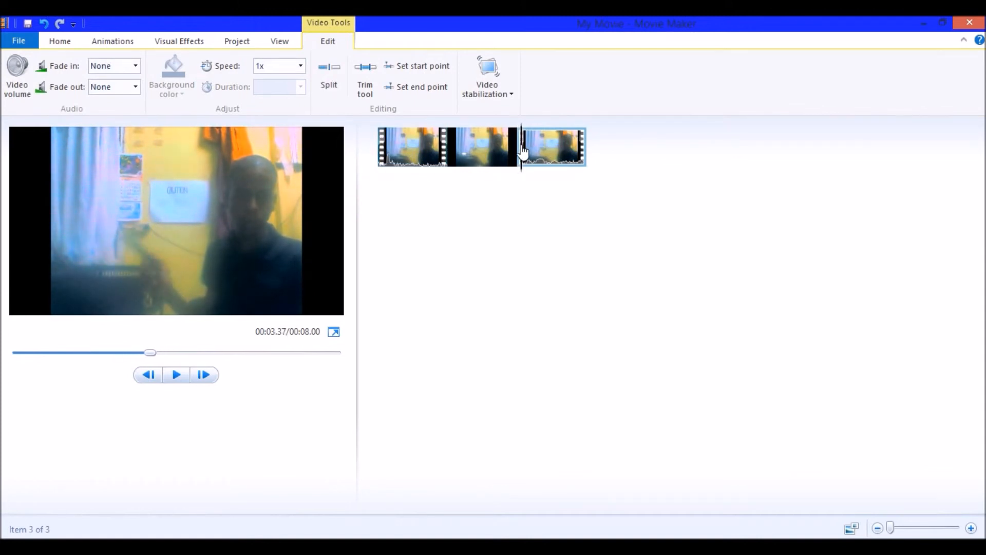
pyautogui.press('Left')
pyautogui.press('Left')
pyautogui.press('Right')
pyautogui.press('Right')
pyautogui.press('Right')
pyautogui.press('Right')
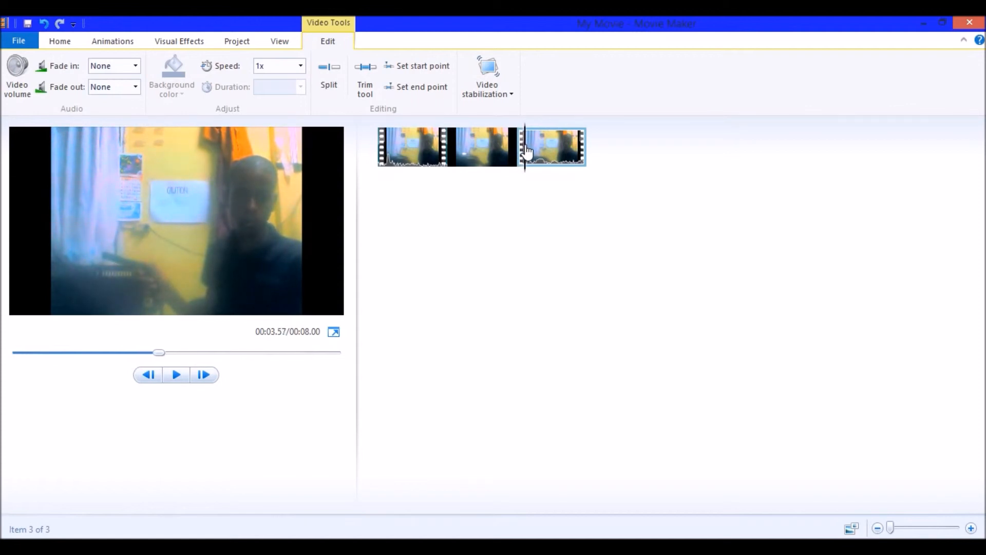
pyautogui.press('space')
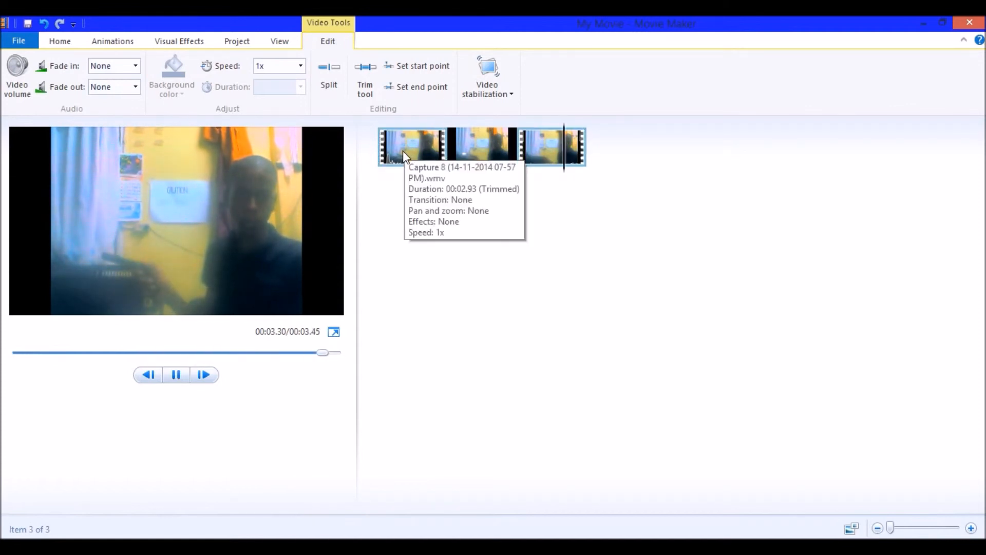
pyautogui.press('Home')
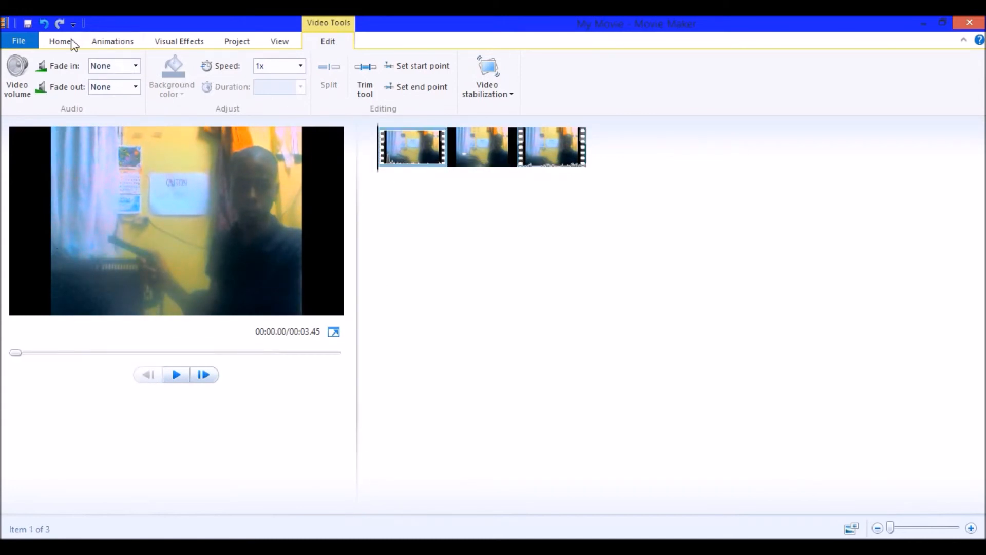
# - Add the audio file Pistol Sound Effect from the Music folder to the movie
pyautogui.click(58, 43)
pyautogui.click(450, 153)
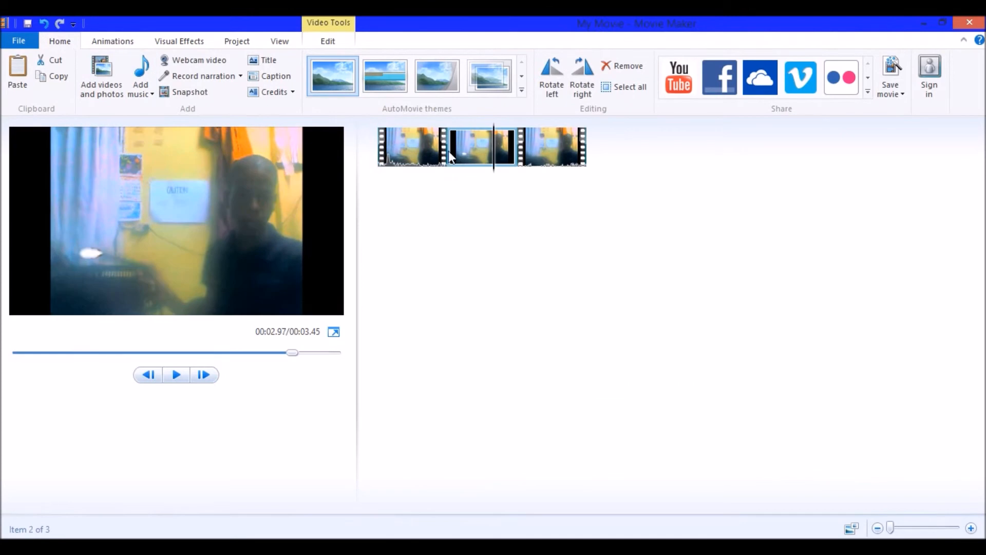
pyautogui.click(143, 92)
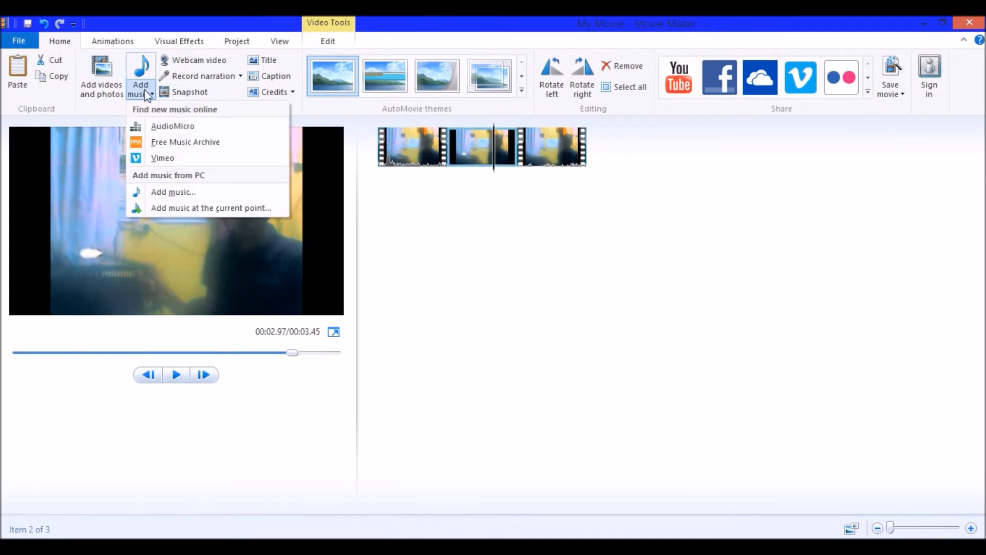
pyautogui.click(173, 191)
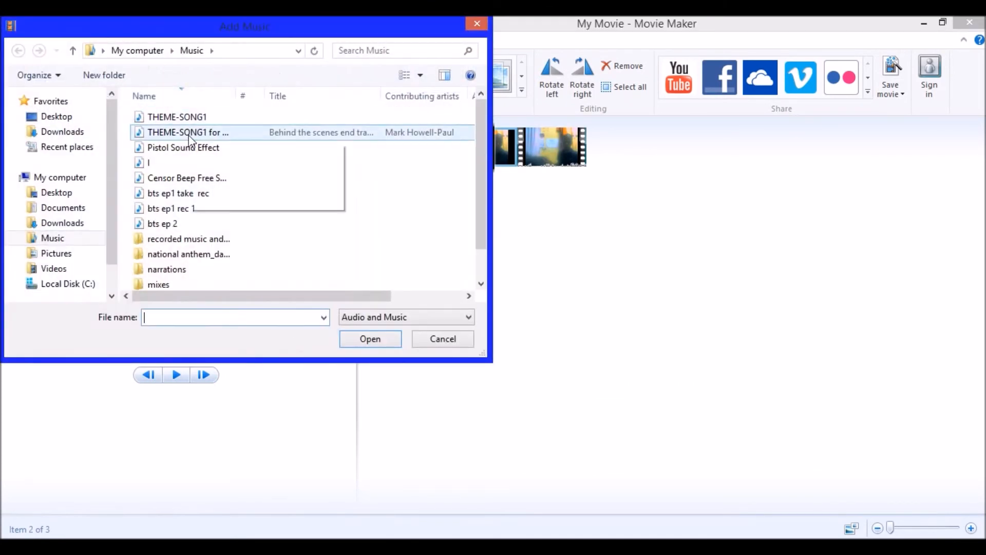
pyautogui.click(217, 150)
pyautogui.doubleClick(217, 150)
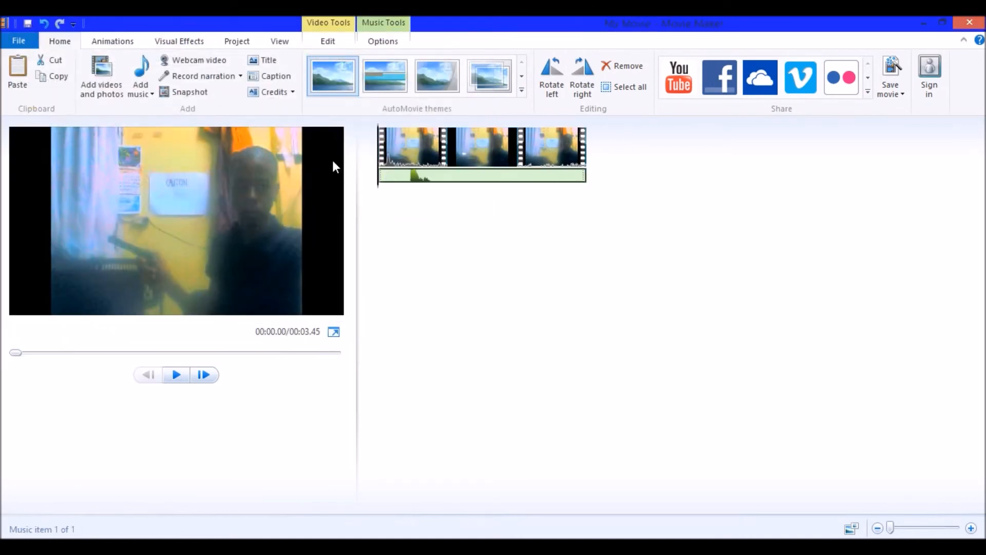
# - Align the pistol sound with the muzzle flash using start time 2.92s and start point 1.41s, and play the result
pyautogui.moveTo(385, 172)
pyautogui.mouseDown()
pyautogui.moveTo(394, 177)
pyautogui.moveTo(384, 177)
pyautogui.mouseUp()
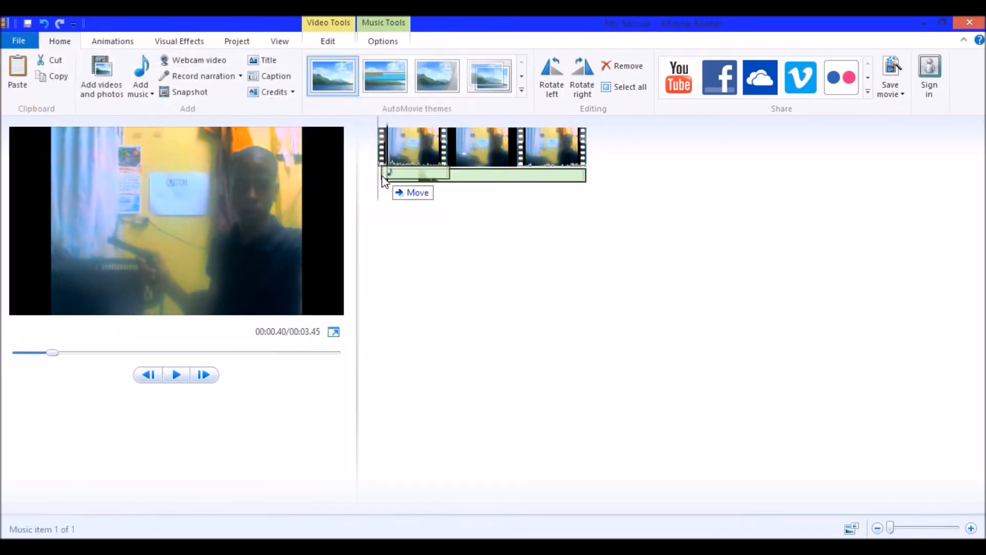
pyautogui.click(176, 378)
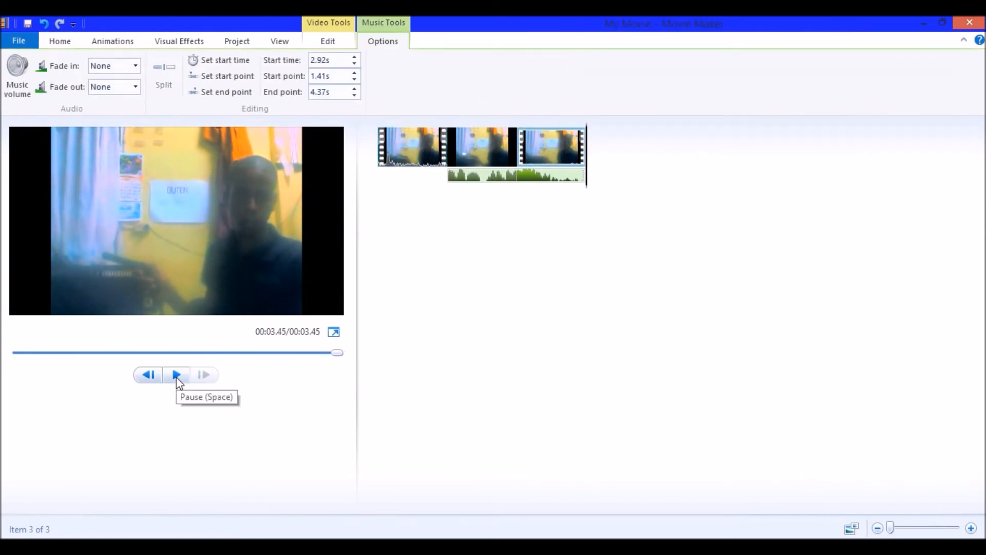
pyautogui.click(61, 45)
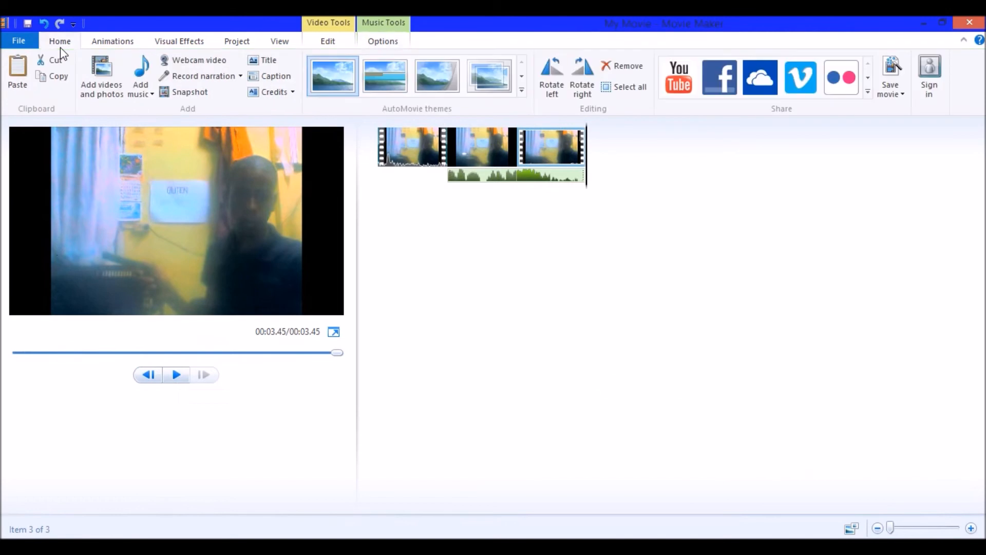
pyautogui.click(408, 155)
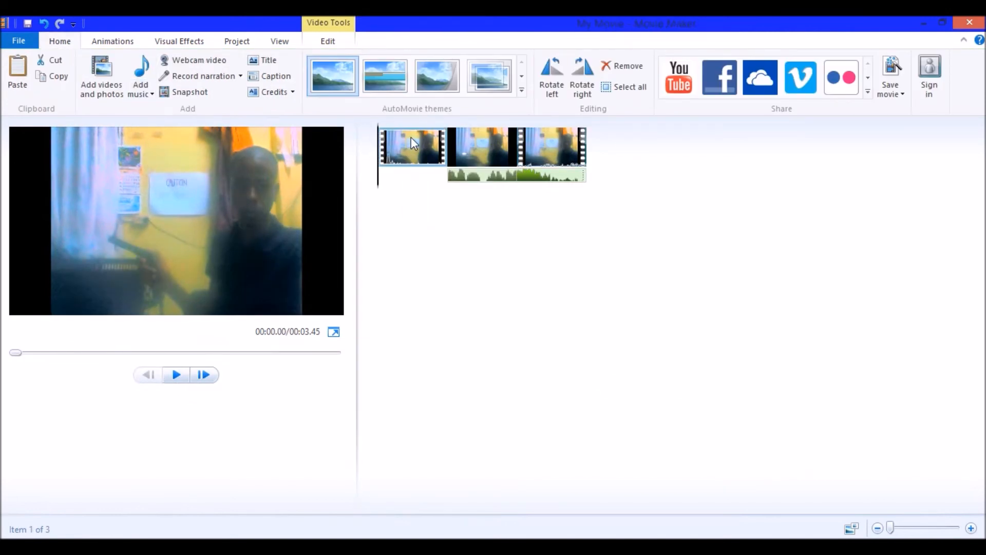